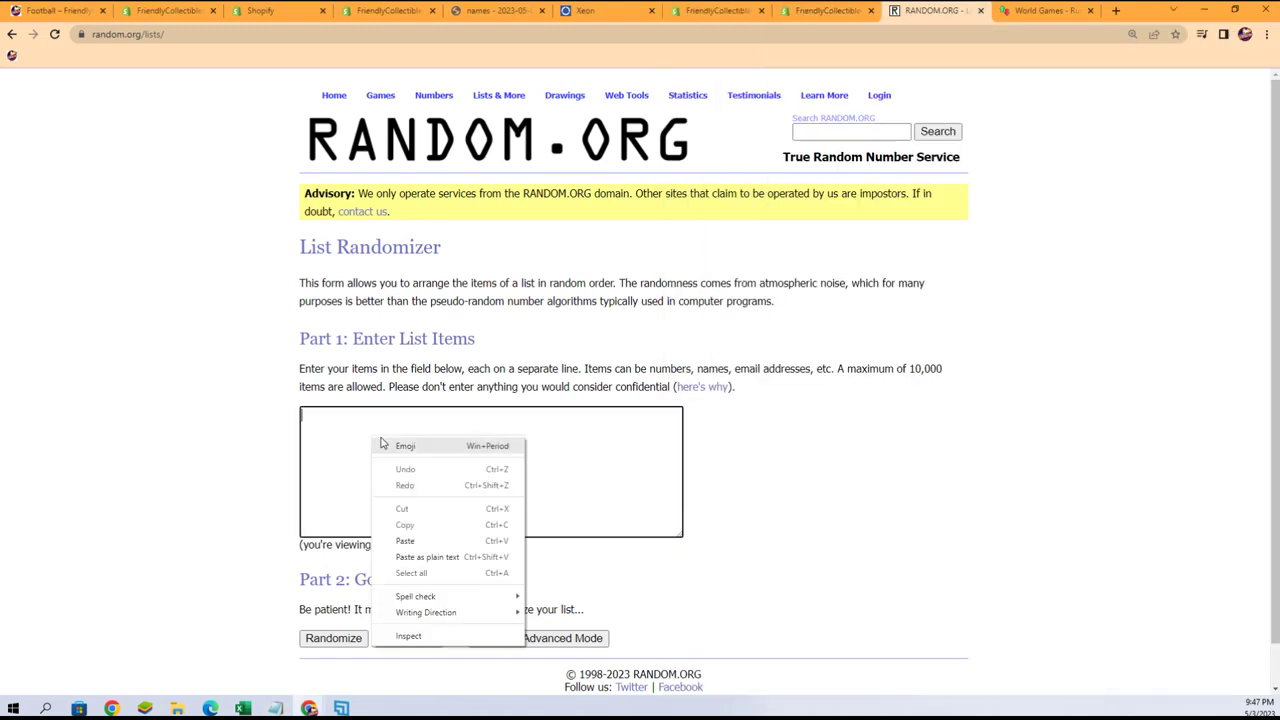
# Paste the copied participant names into the list randomizer and shuffle the list seven times.
pyautogui.click(411, 540)
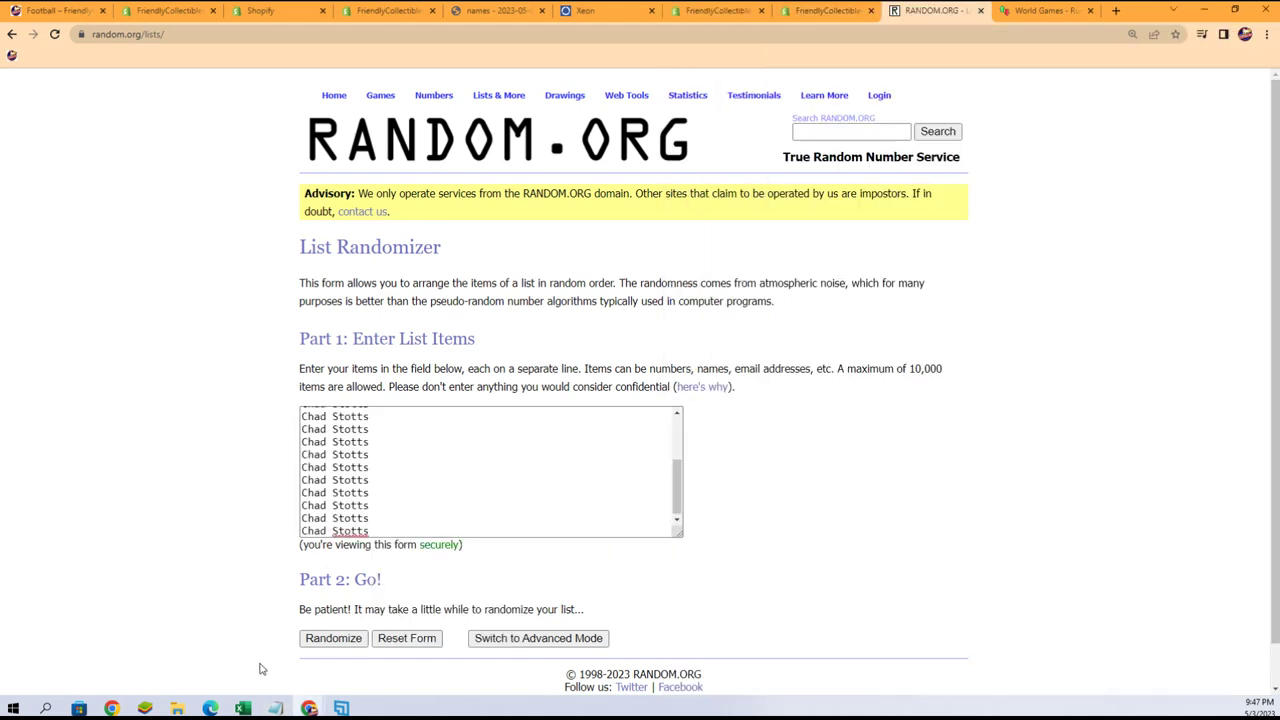
pyautogui.click(312, 638)
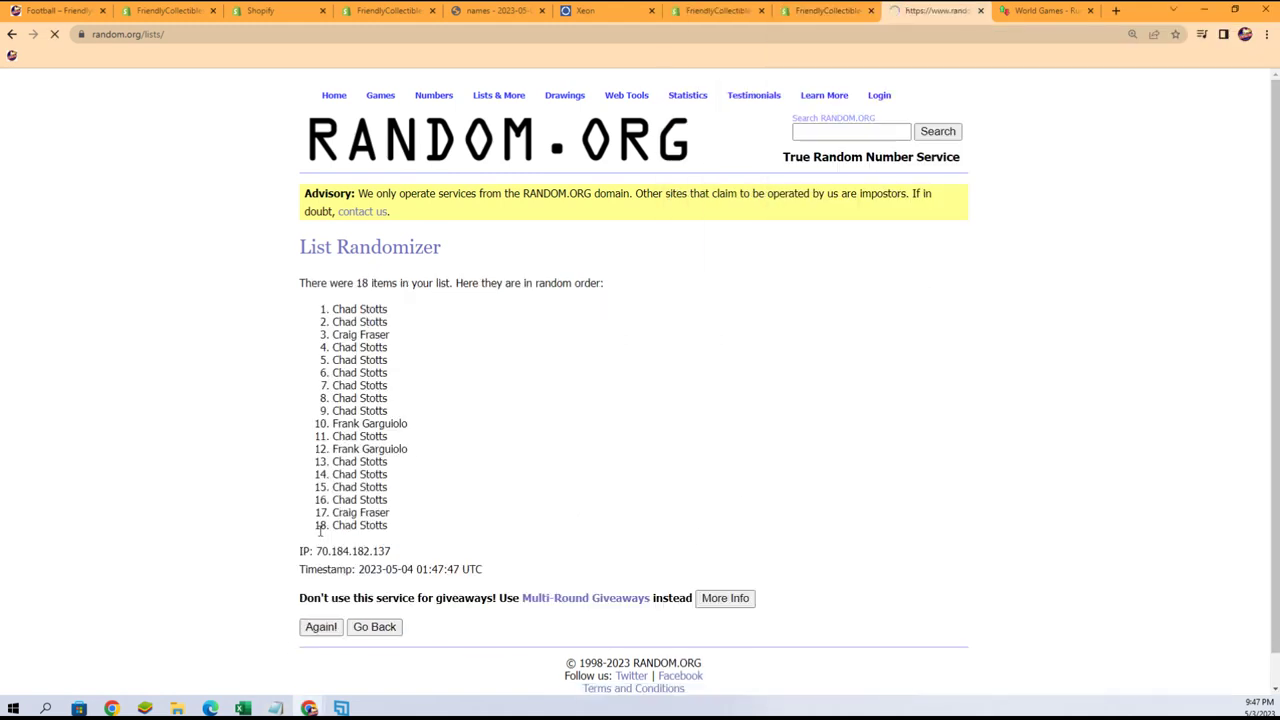
pyautogui.click(316, 629)
pyautogui.click(322, 657)
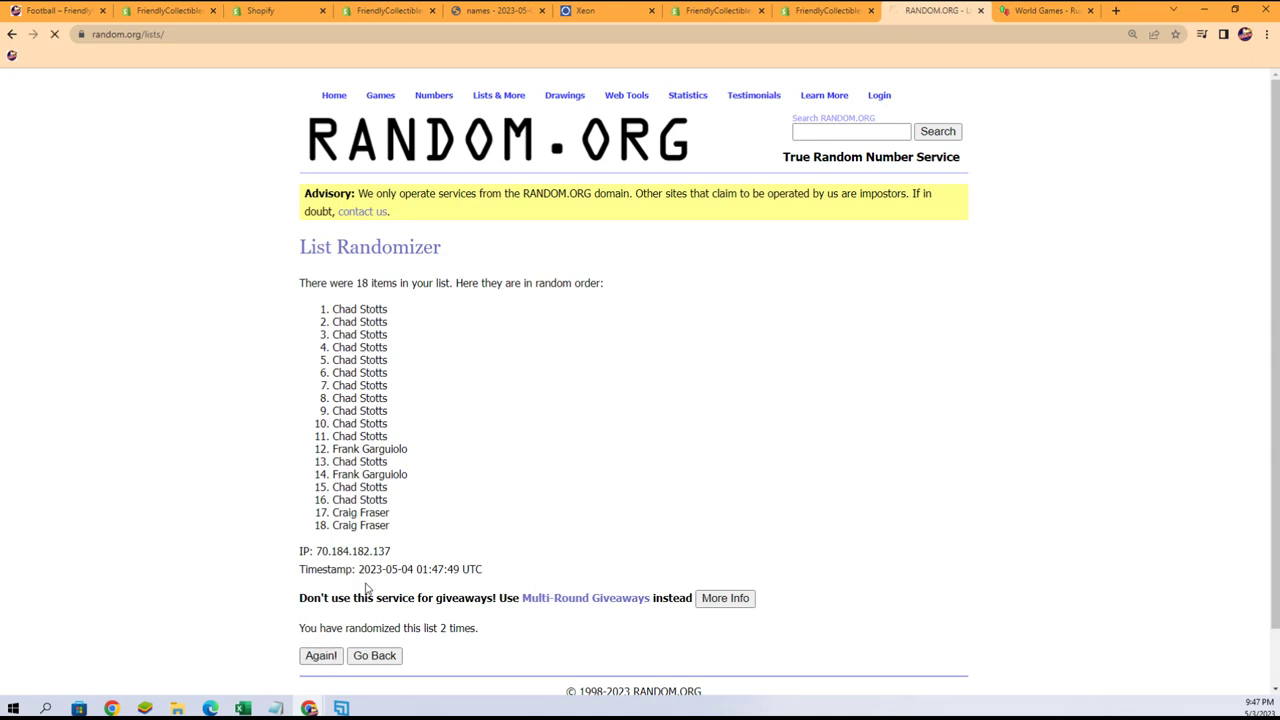
pyautogui.click(329, 656)
pyautogui.click(331, 657)
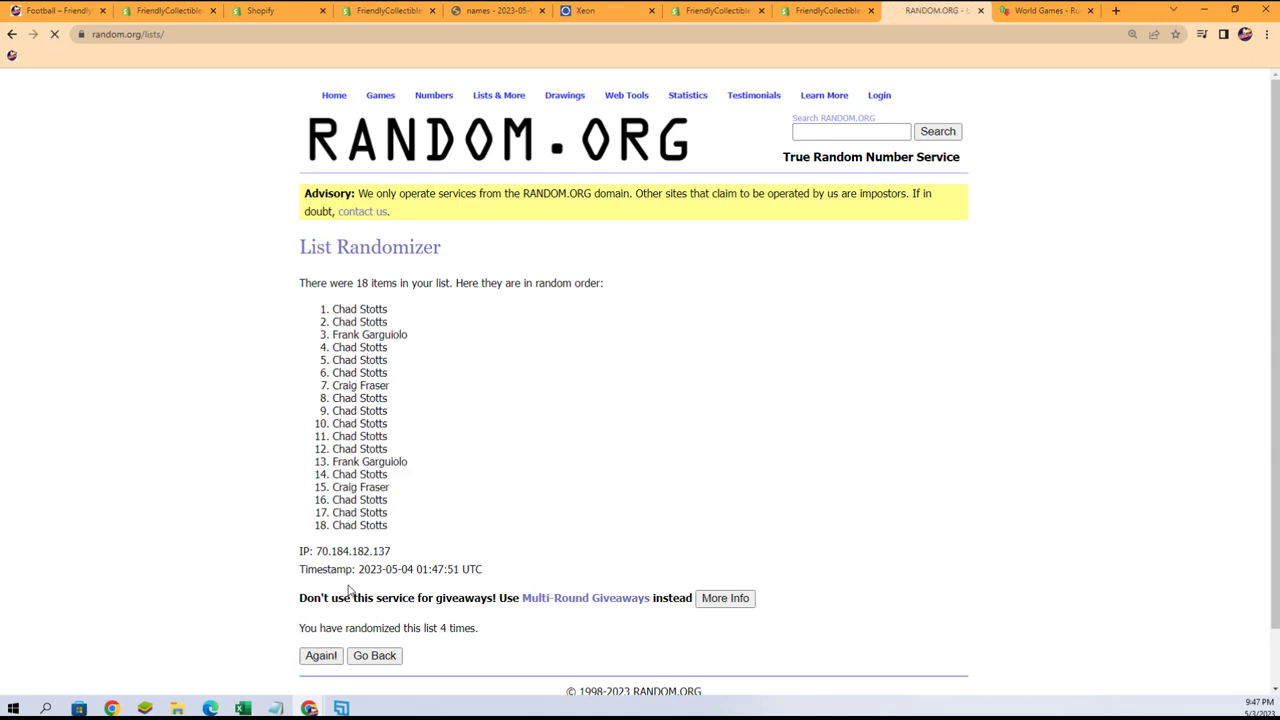
pyautogui.click(332, 656)
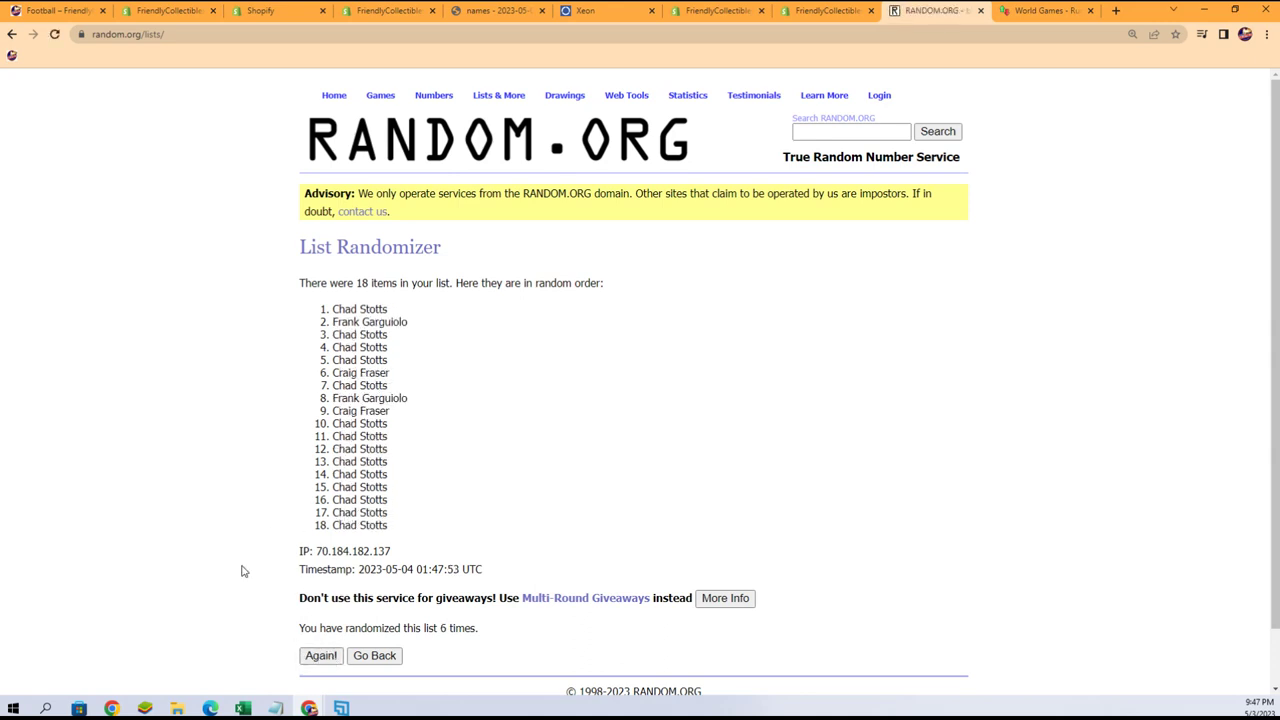
pyautogui.click(320, 656)
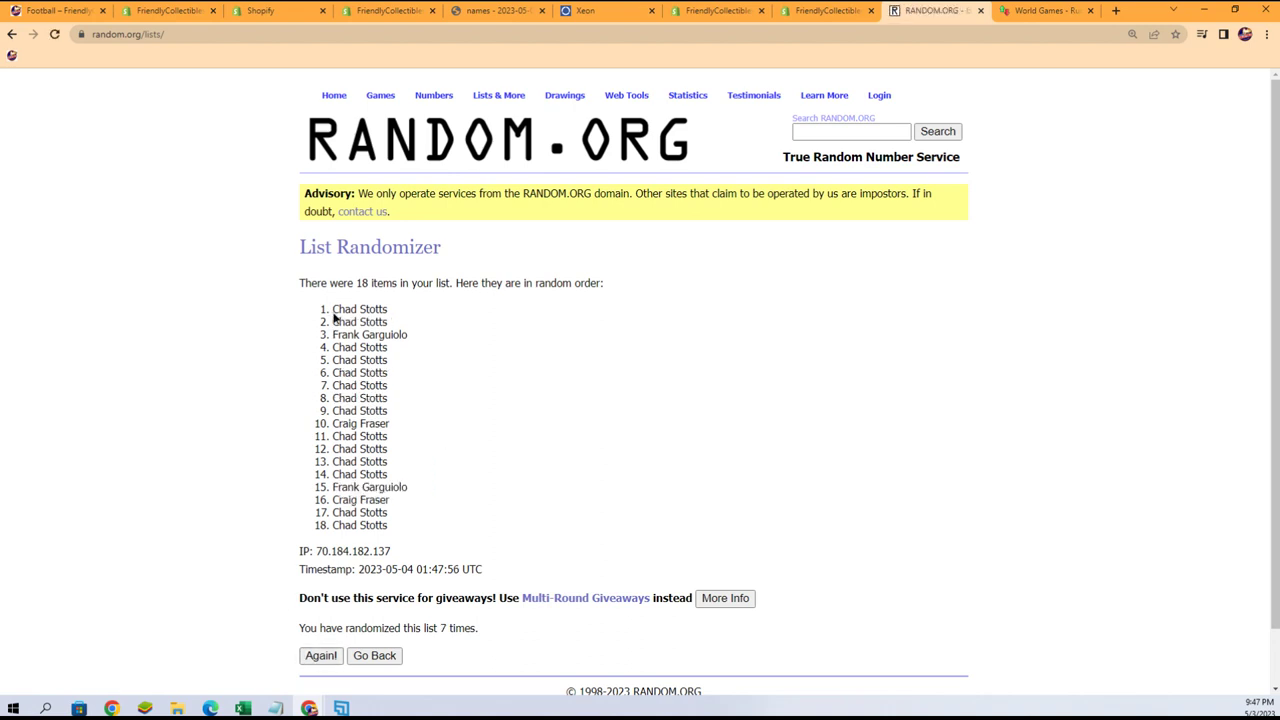
# Copy all 18 shuffled participant names from the randomizer results.
pyautogui.moveTo(335, 316); pyautogui.dragTo(402, 532)
pyautogui.rightClick(393, 510)
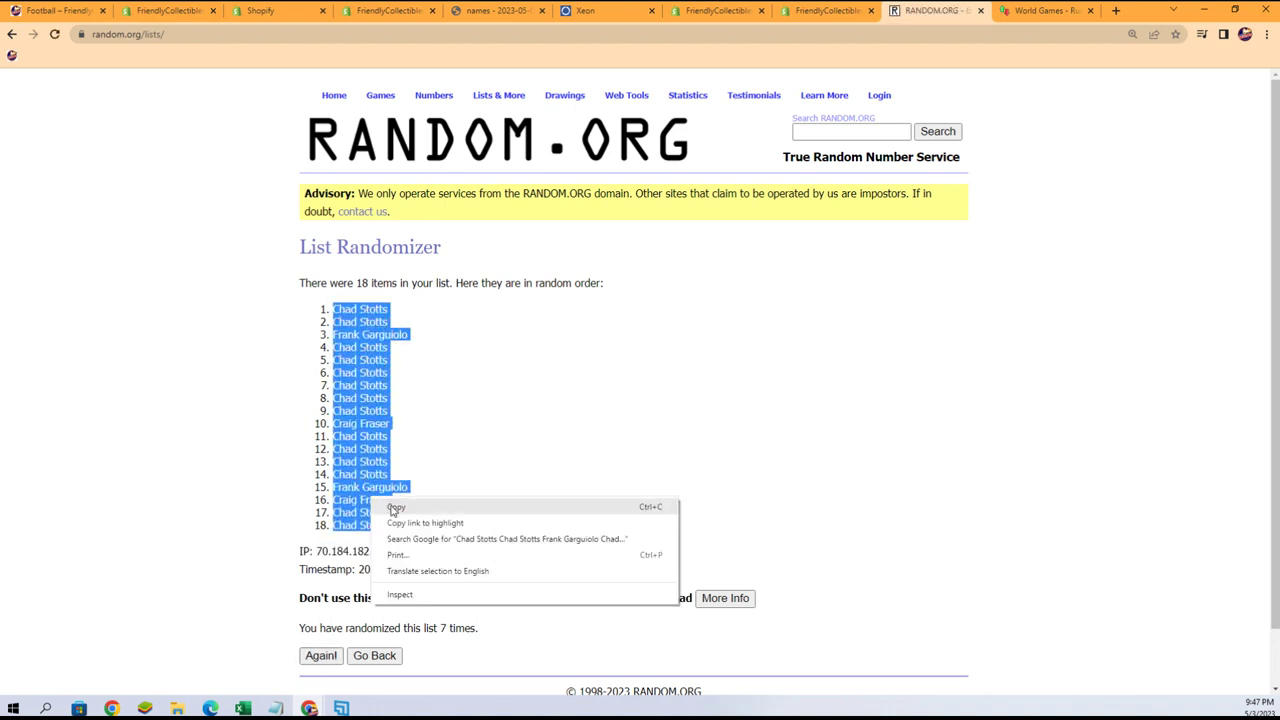
pyautogui.click(395, 508)
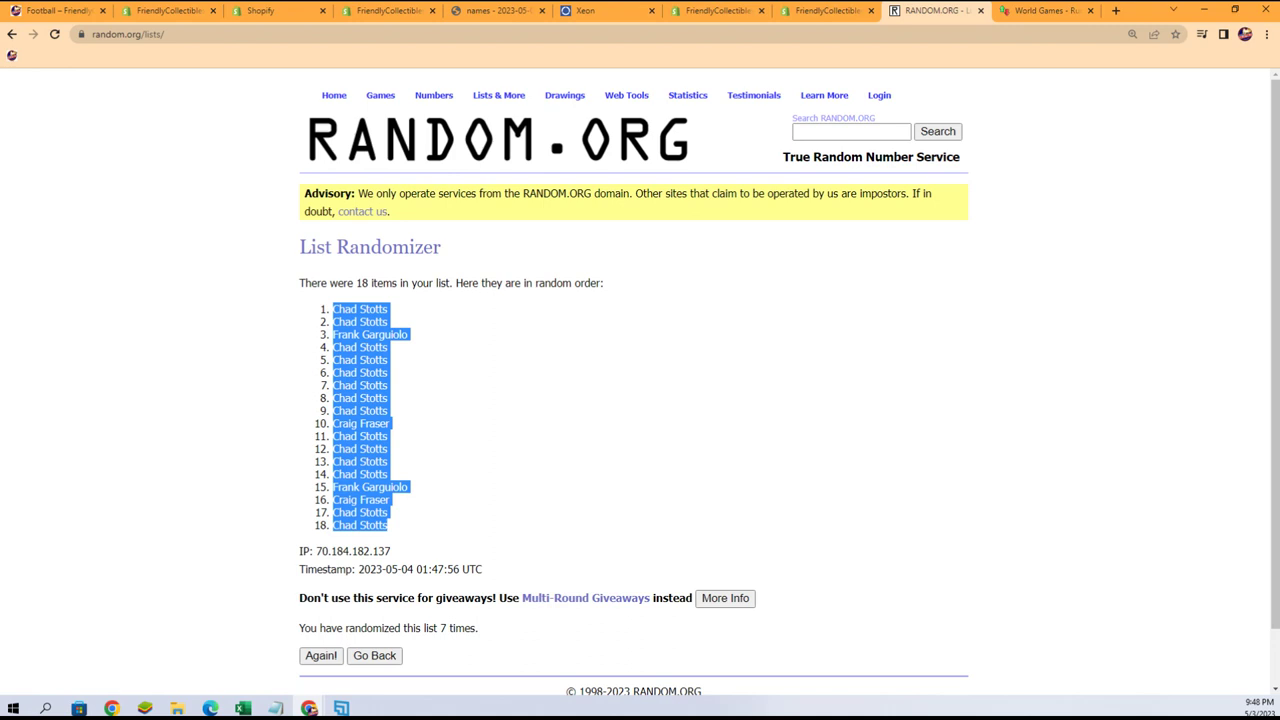
# Switch to the Excel workbook and paste the names as unformatted text into column A, starting at A1.
pyautogui.hotkey('alt', 'Tab')
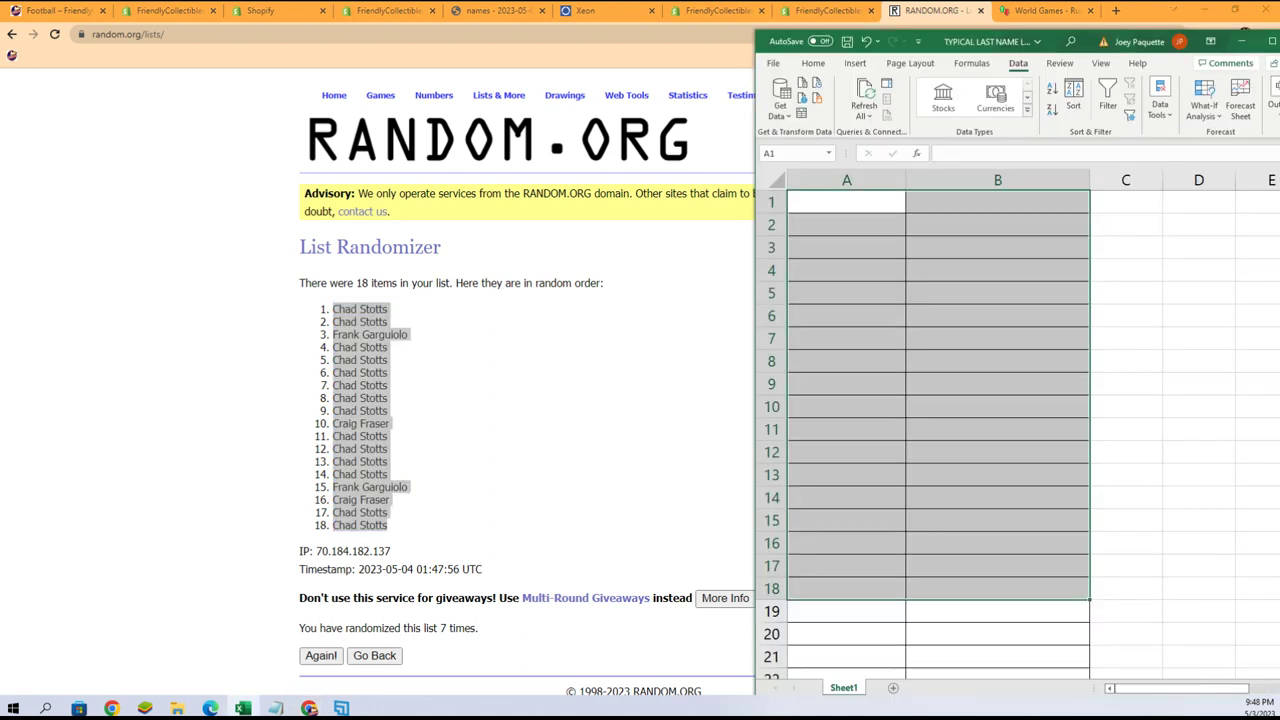
pyautogui.click(825, 198)
pyautogui.rightClick(826, 200)
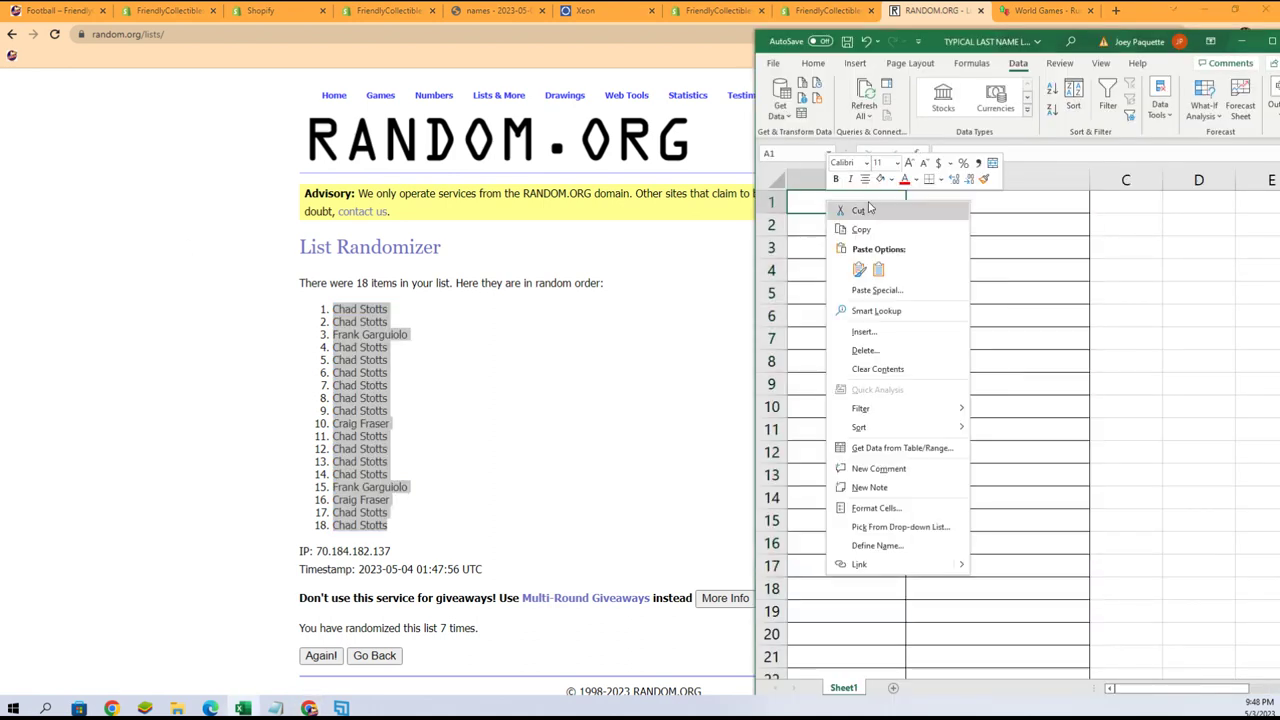
pyautogui.click(843, 291)
pyautogui.click(746, 225)
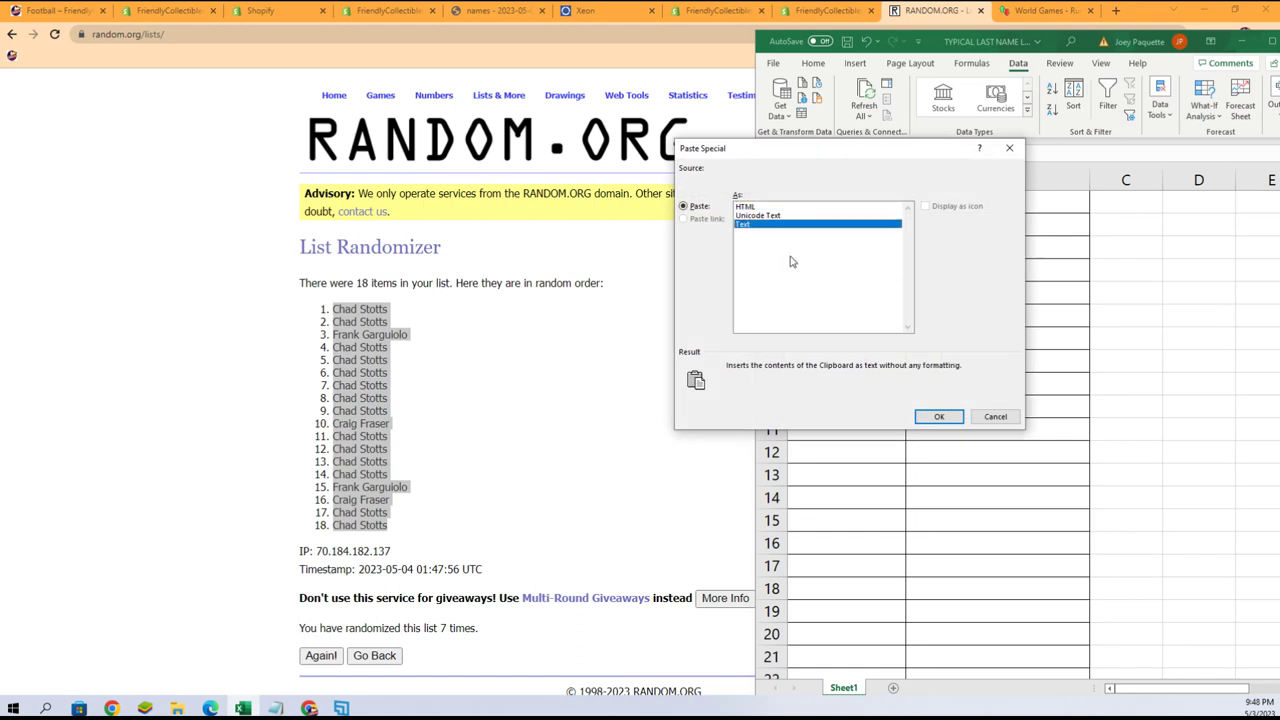
pyautogui.click(936, 416)
pyautogui.click(937, 204)
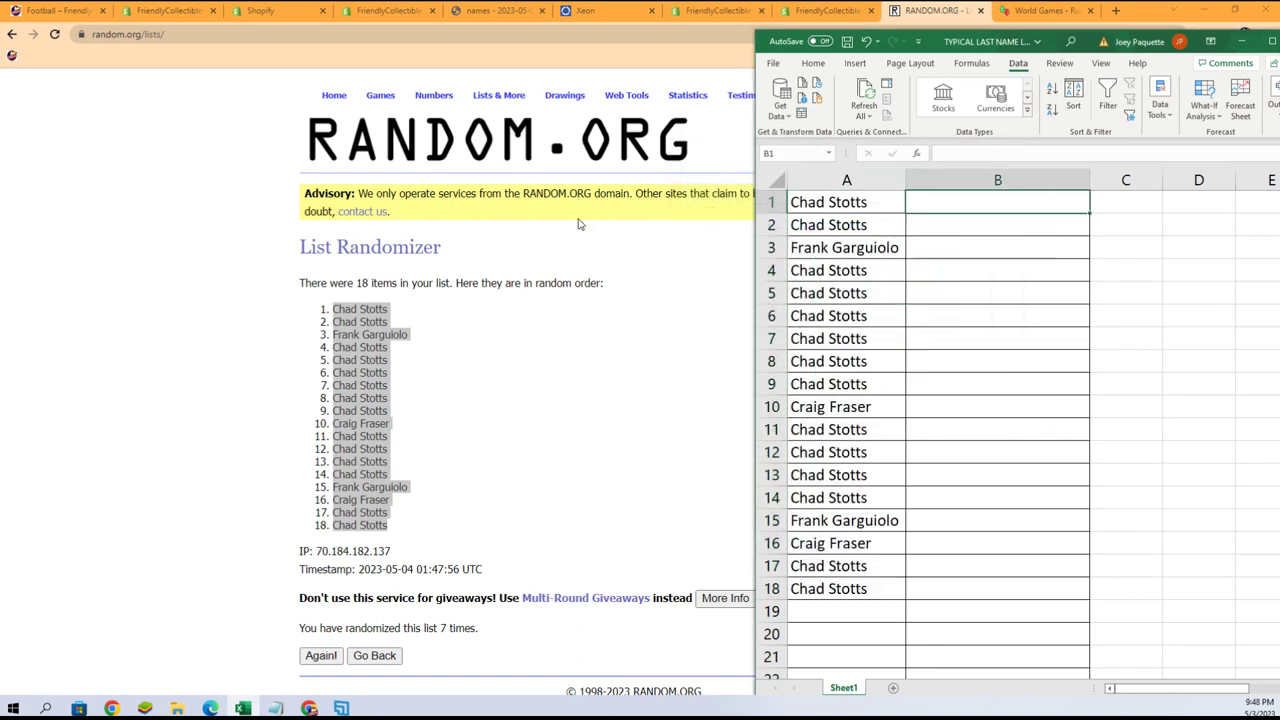
# Return the randomizer to an empty list form and copy the letter list from A to Y out of the Notepad document.
pyautogui.click(510, 114)
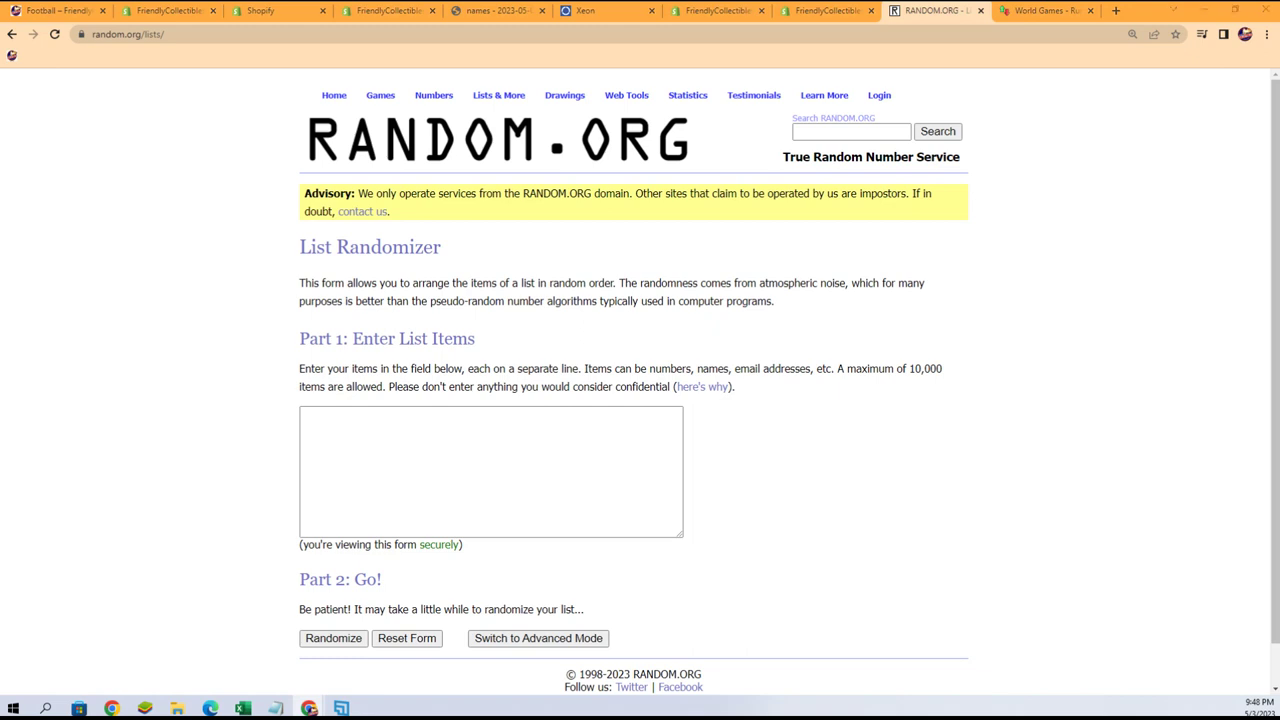
pyautogui.hotkey('alt', 'Tab')
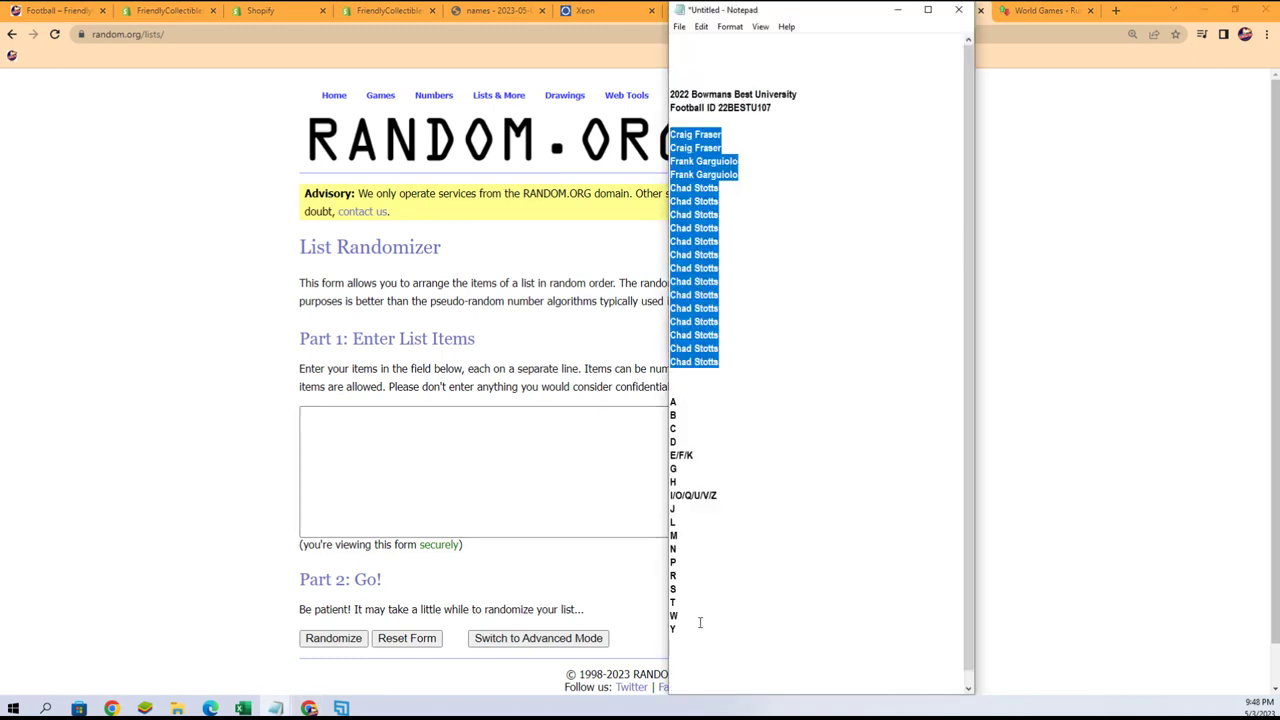
pyautogui.moveTo(700, 622); pyautogui.dragTo(670, 426)
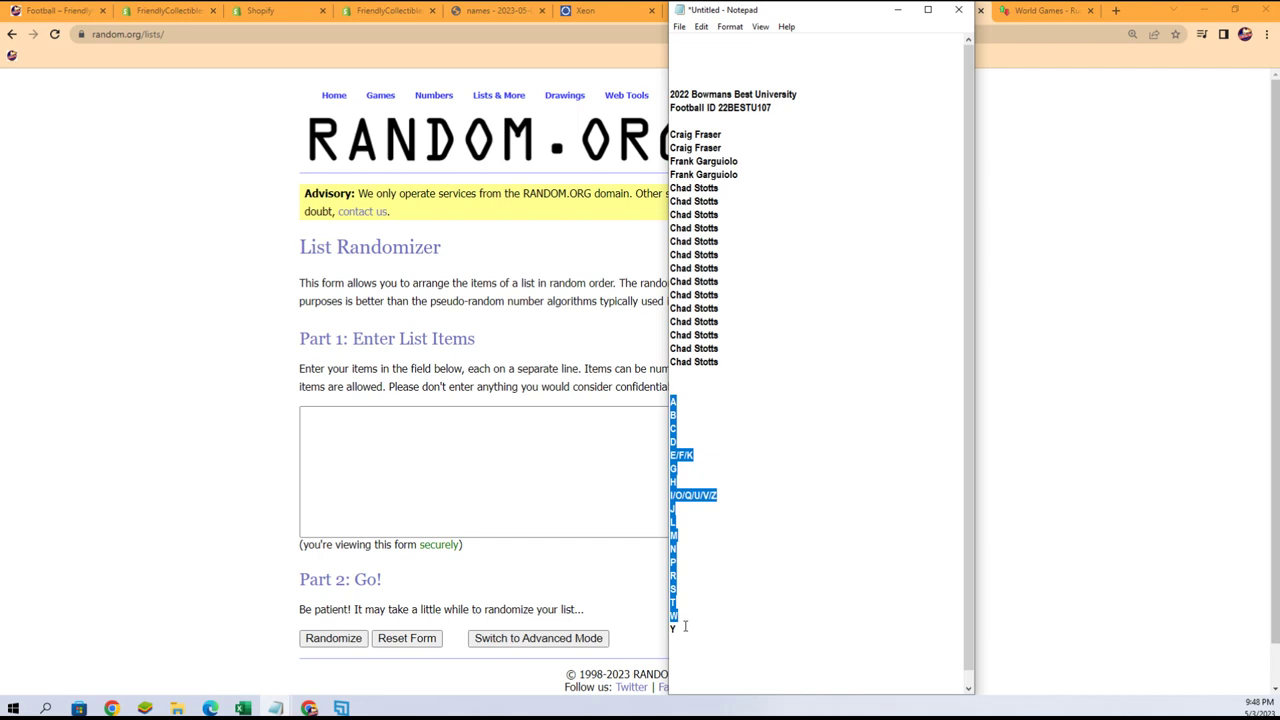
pyautogui.moveTo(685, 626); pyautogui.dragTo(670, 402)
pyautogui.rightClick(672, 402)
pyautogui.click(712, 447)
# Paste the letter list into the randomizer form in the browser and shuffle it seven times.
pyautogui.click(361, 424)
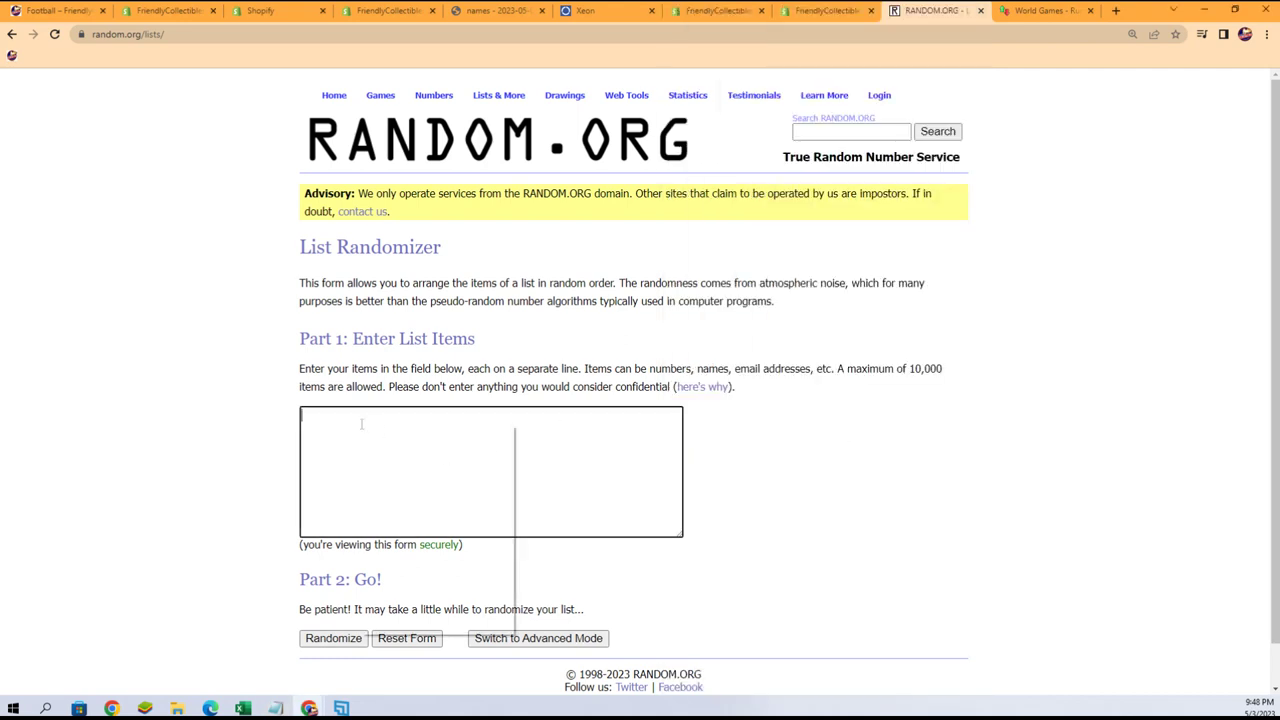
pyautogui.rightClick(361, 424)
pyautogui.click(395, 529)
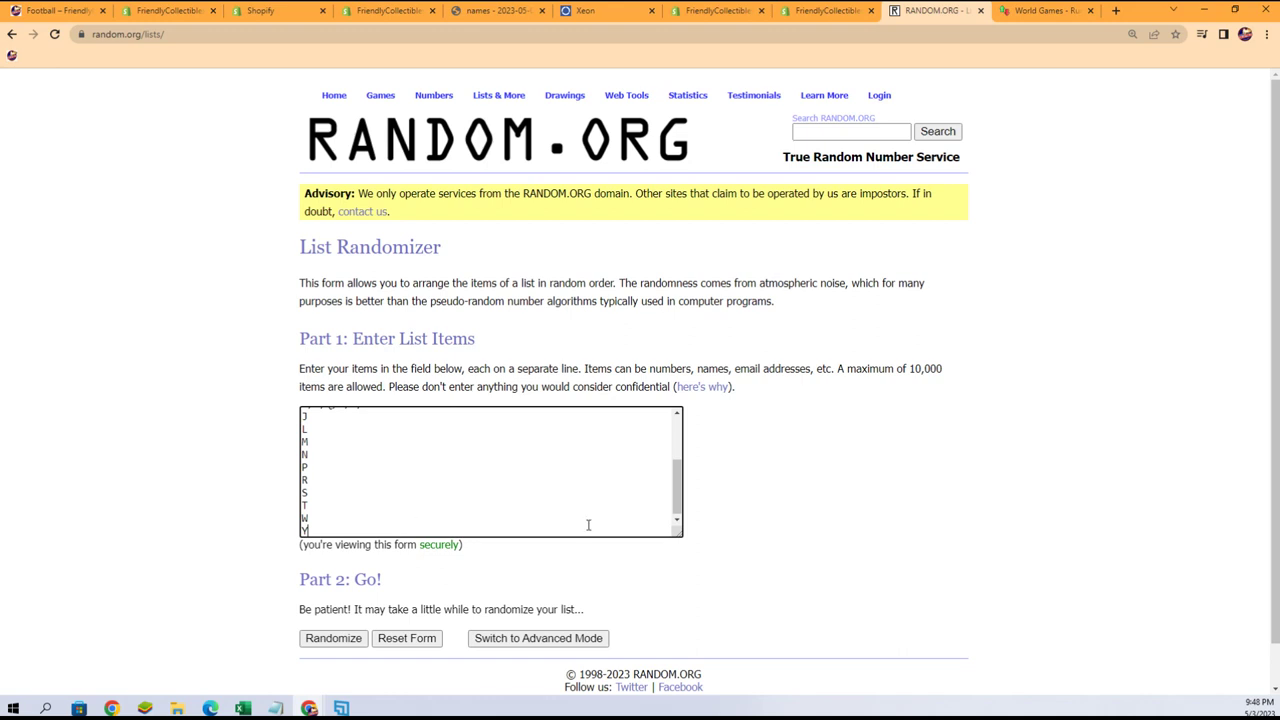
pyautogui.click(327, 639)
pyautogui.click(320, 637)
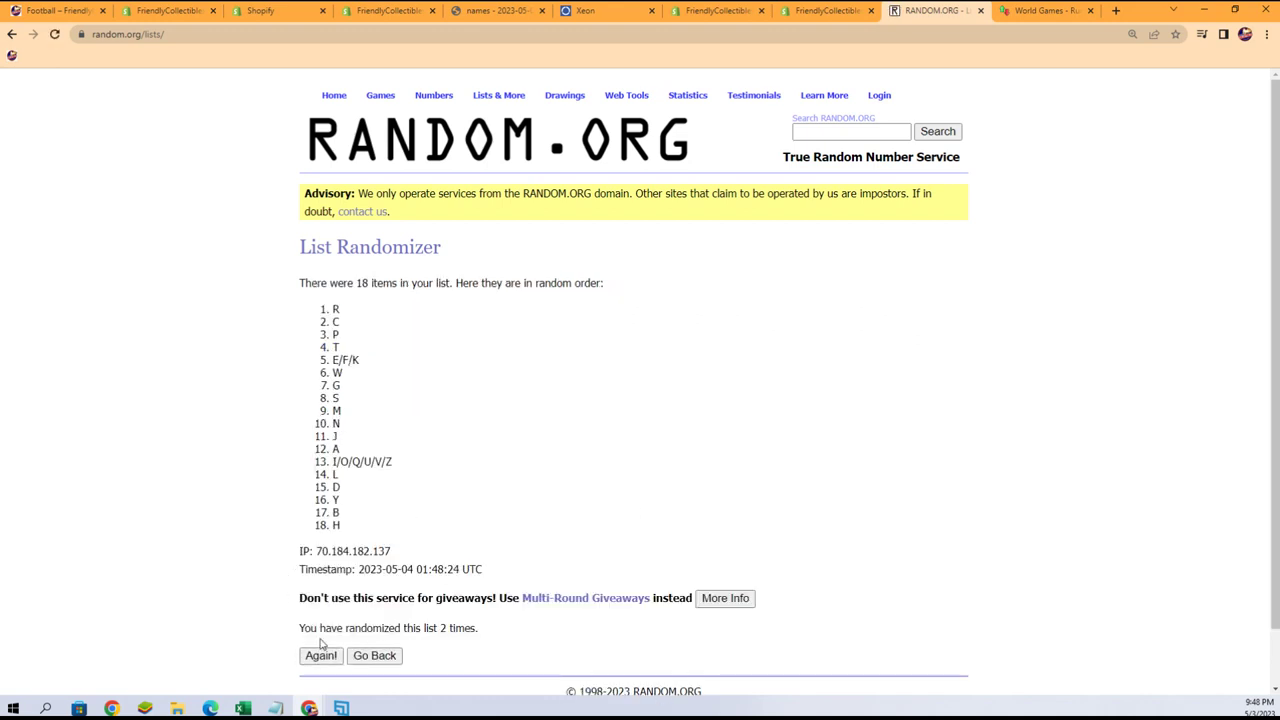
pyautogui.click(320, 655)
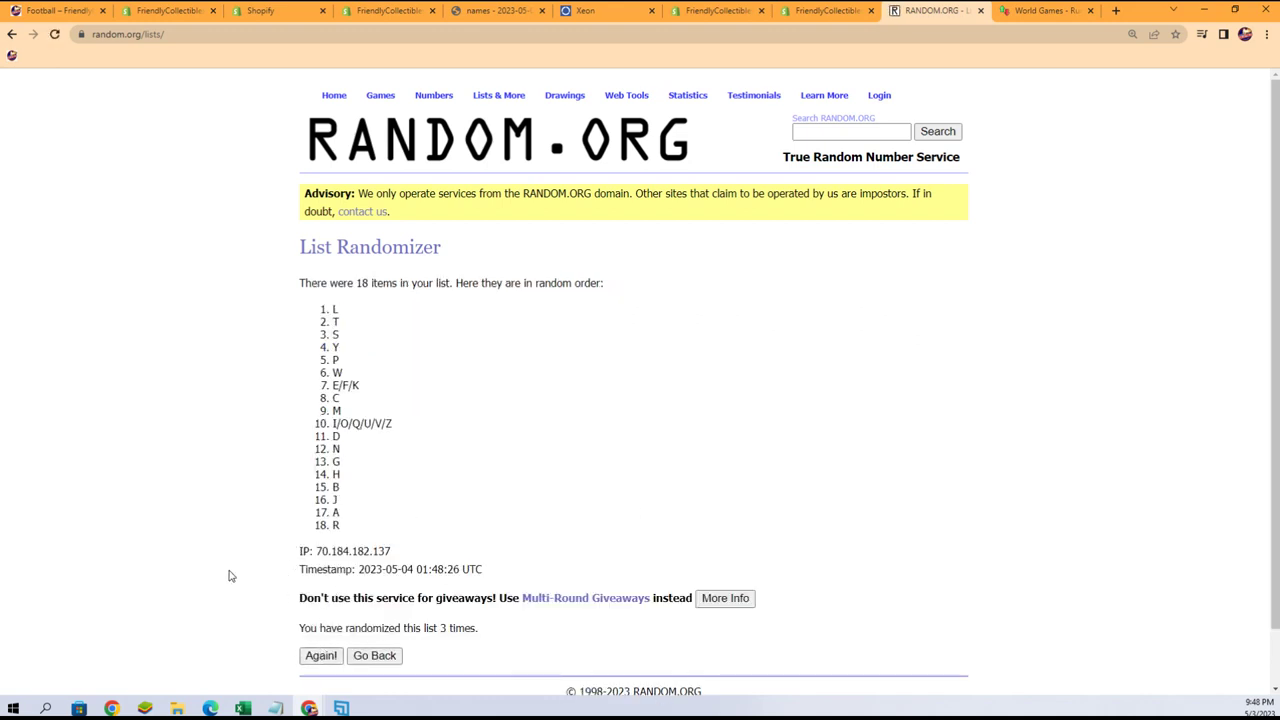
pyautogui.click(322, 652)
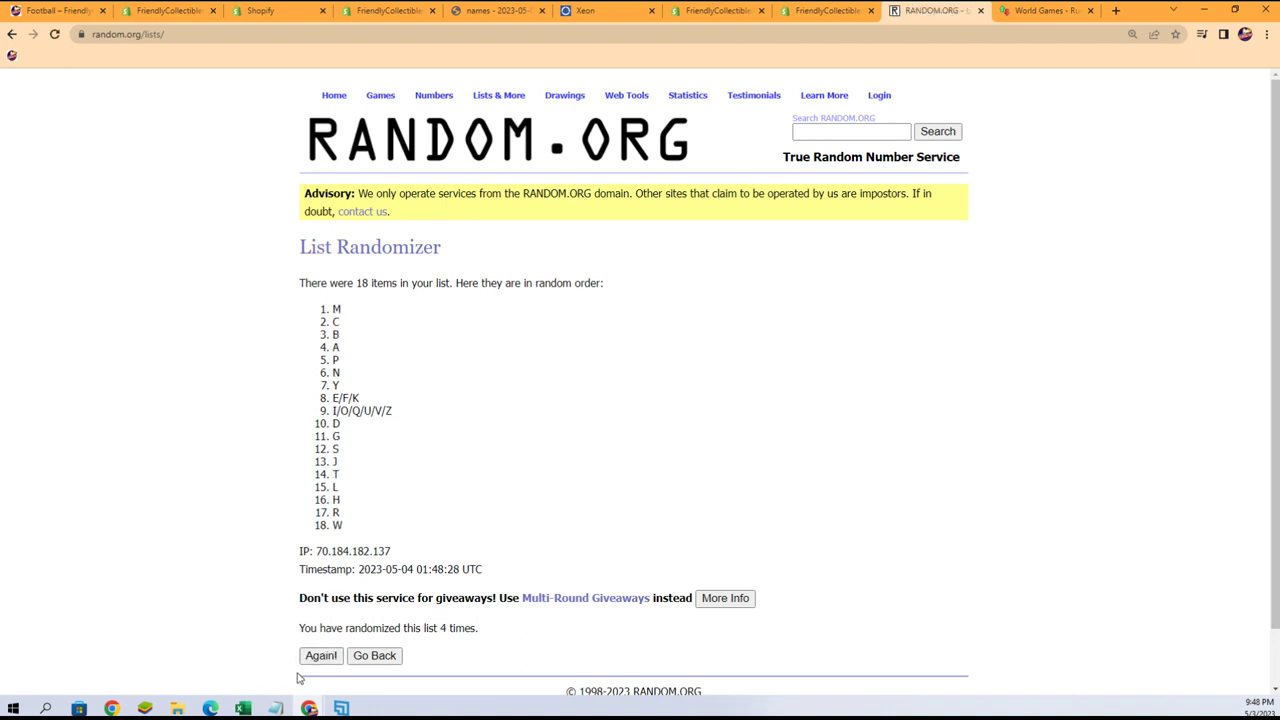
pyautogui.click(310, 655)
pyautogui.click(316, 655)
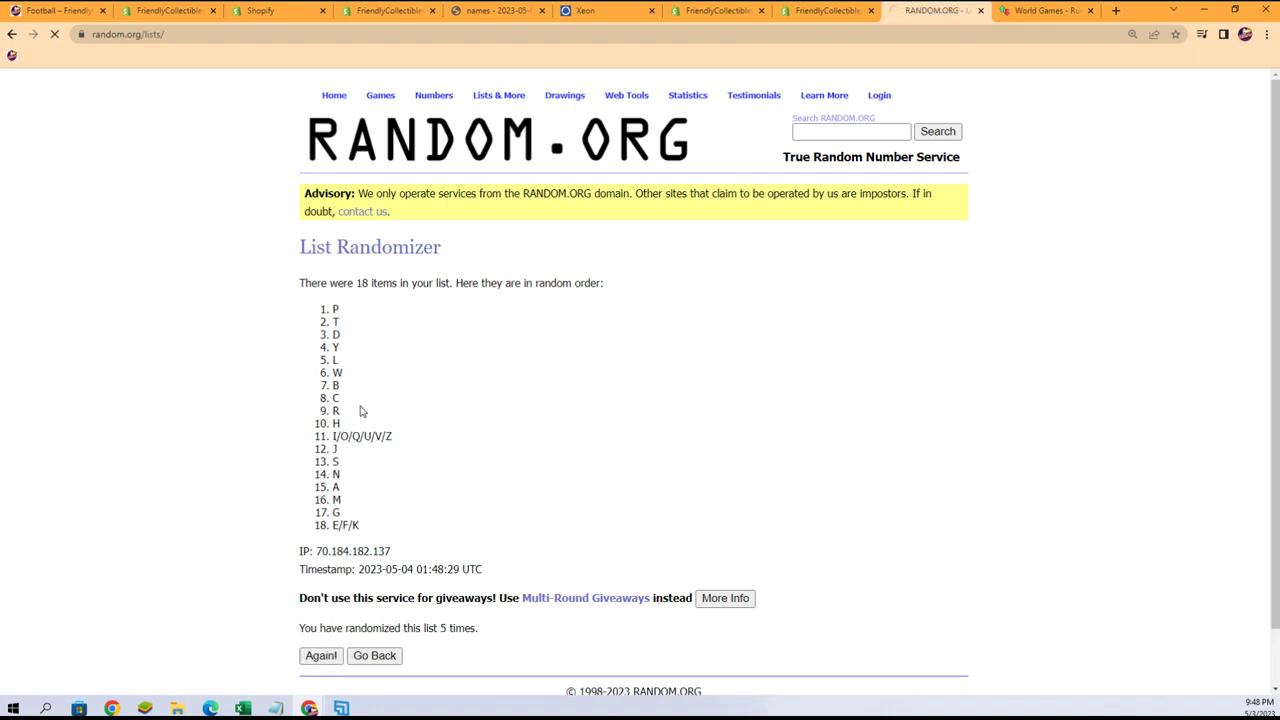
pyautogui.click(322, 658)
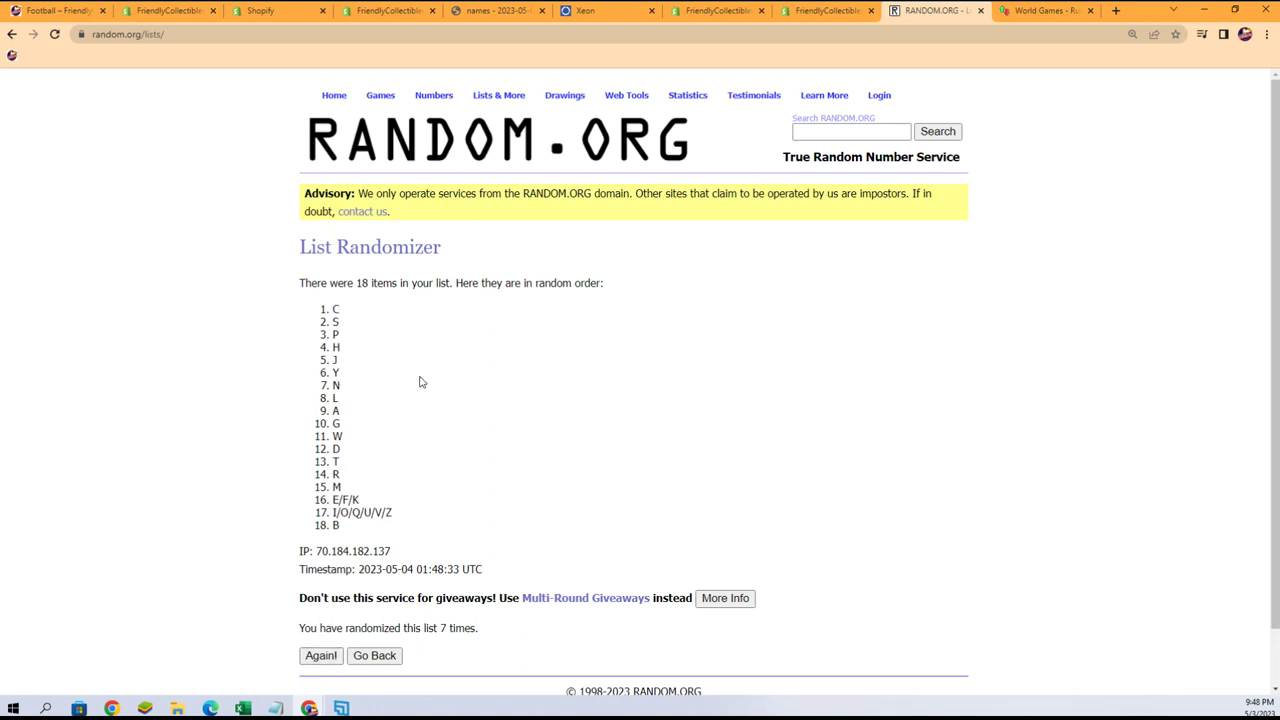
# Copy all 18 shuffled letter entries from the randomizer results.
pyautogui.moveTo(334, 306); pyautogui.dragTo(358, 530)
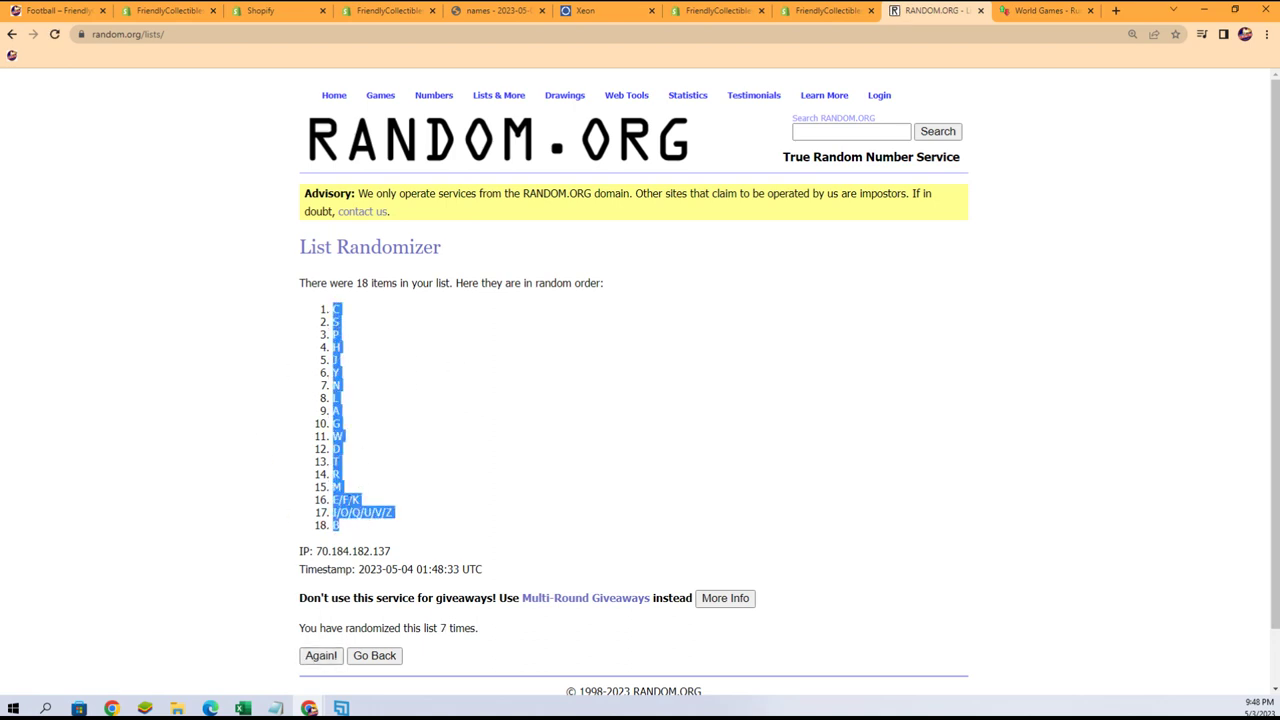
pyautogui.rightClick(348, 502)
pyautogui.click(370, 513)
# Switch to Excel and paste the letters as unformatted text into column B beside the names, starting at B1.
pyautogui.click(242, 708)
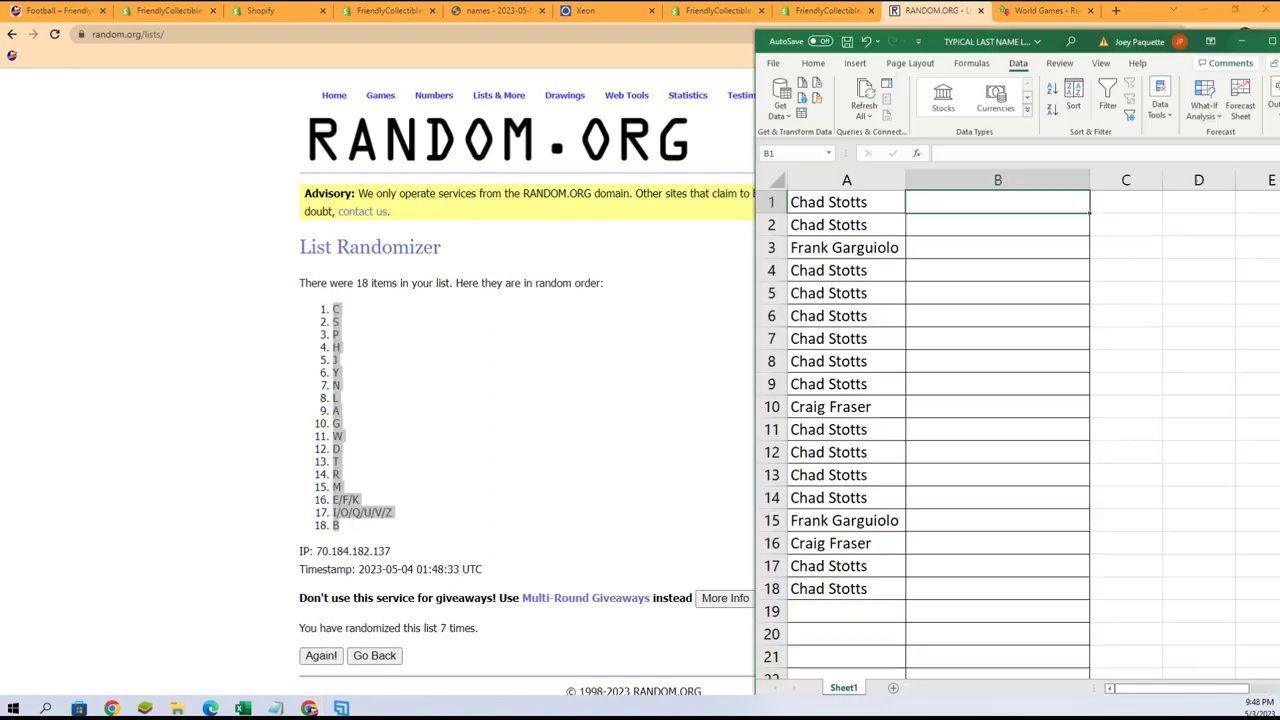
pyautogui.rightClick(923, 206)
pyautogui.click(955, 295)
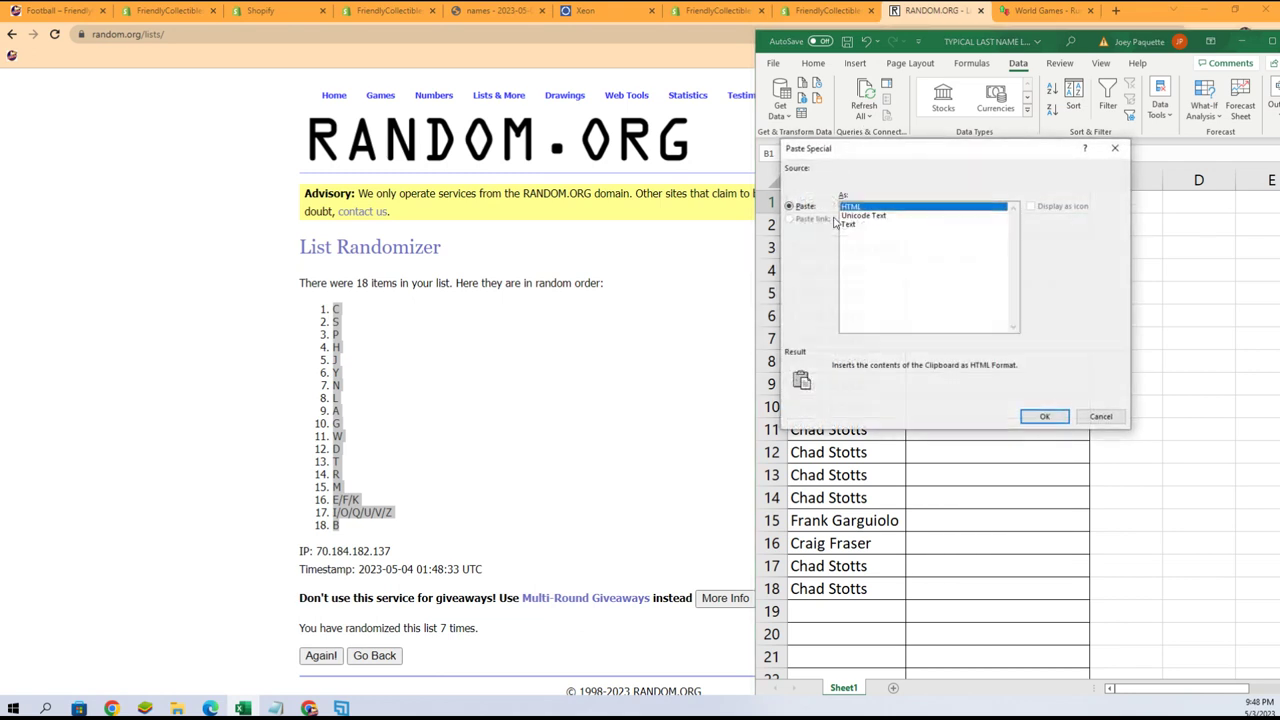
pyautogui.click(849, 224)
pyautogui.click(1044, 415)
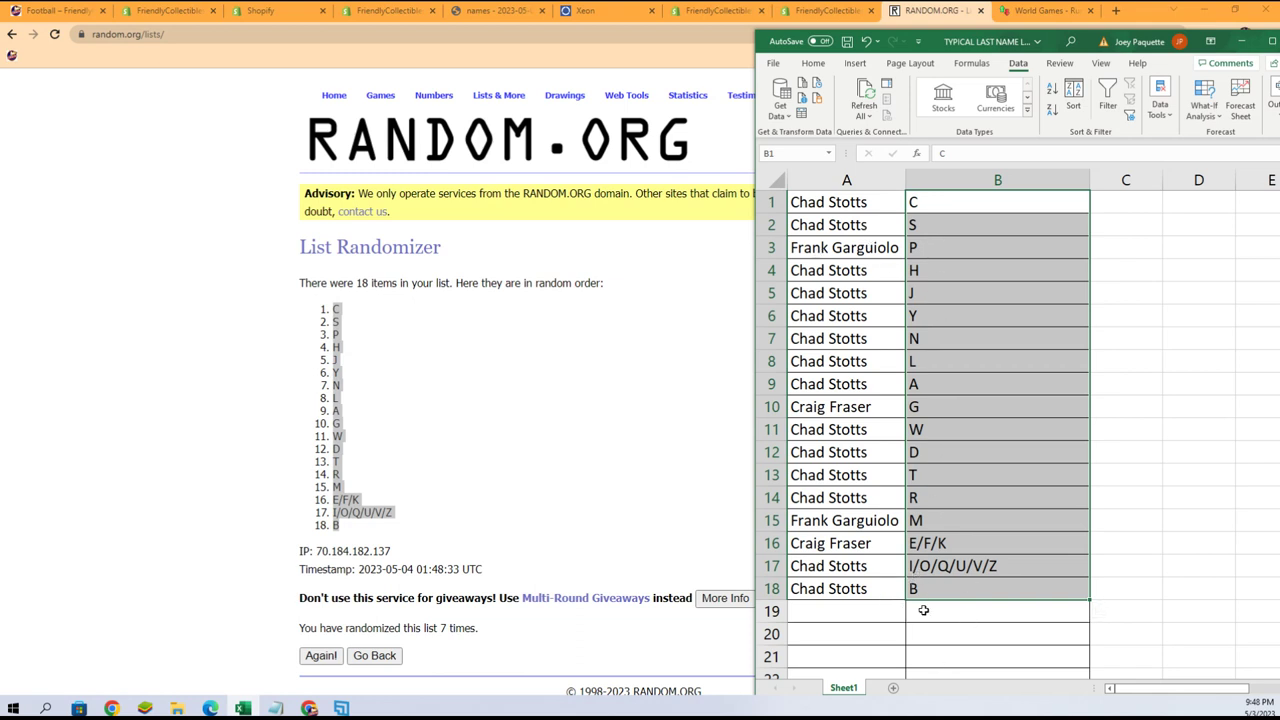
# Move the Excel window over the browser page and review the name and letter pairings.
pyautogui.click(948, 553)
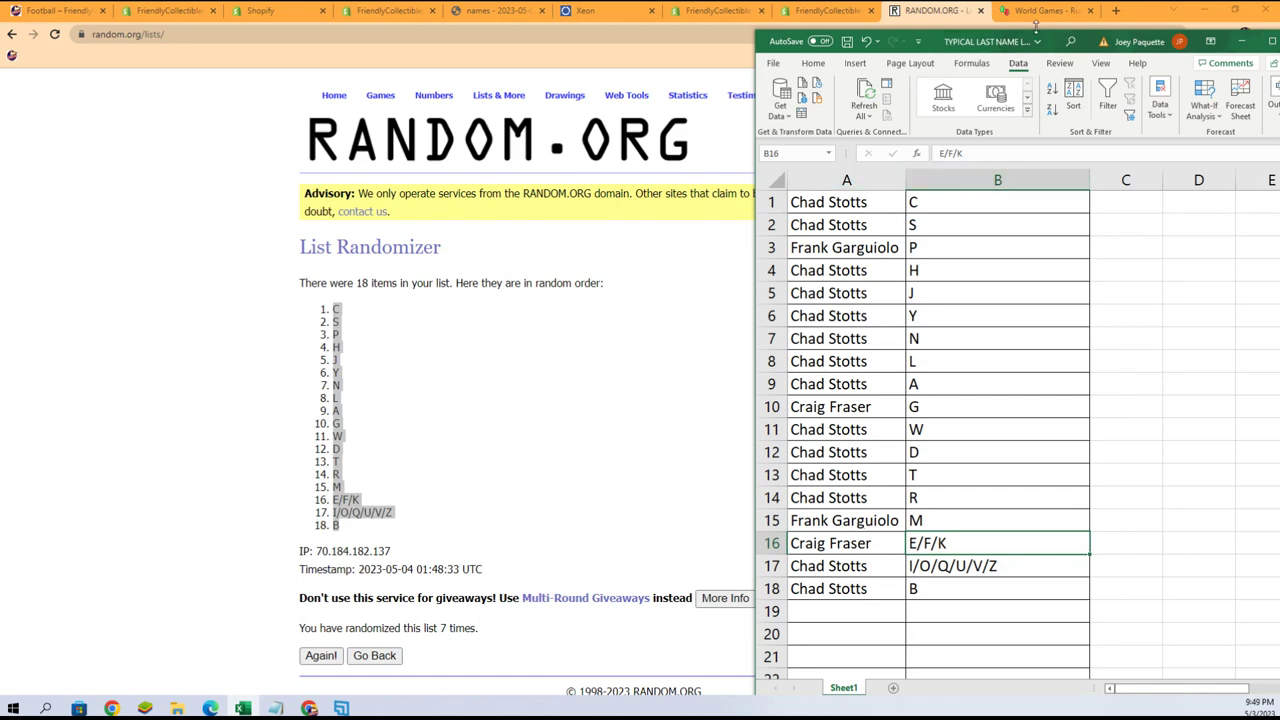
pyautogui.moveTo(1031, 38); pyautogui.dragTo(621, 17)
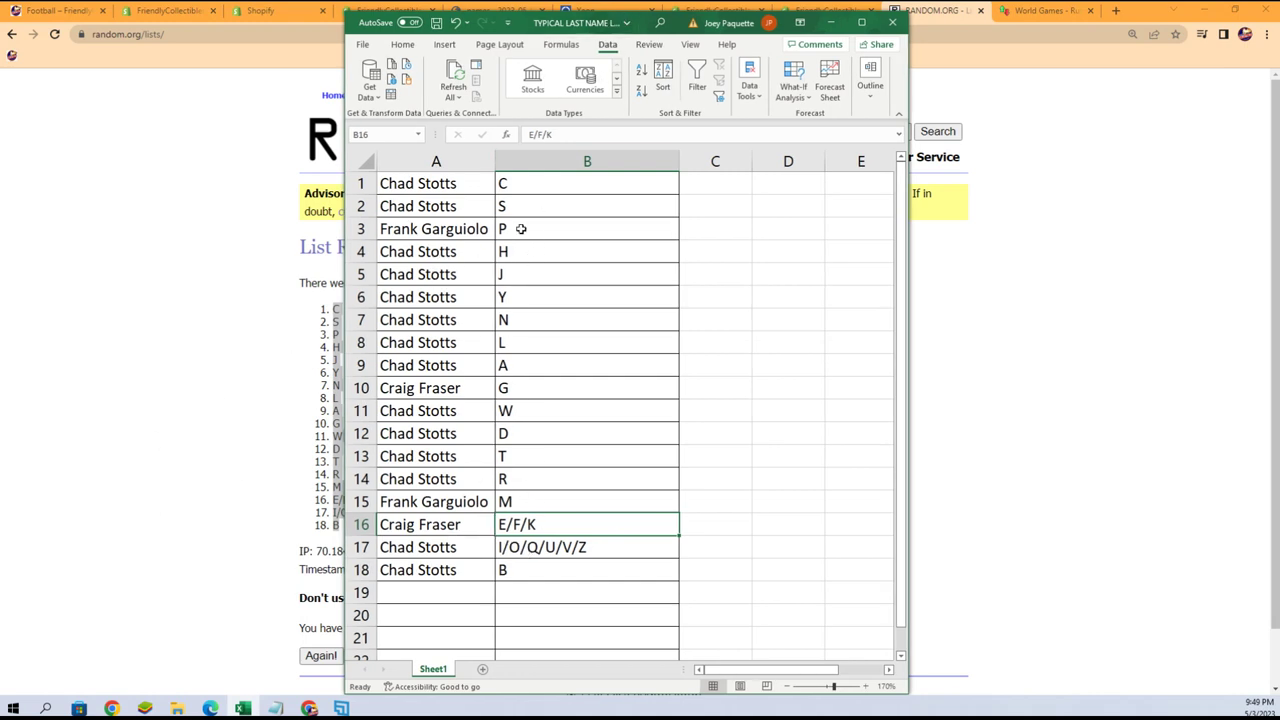
pyautogui.moveTo(652, 8); pyautogui.dragTo(652, 0)
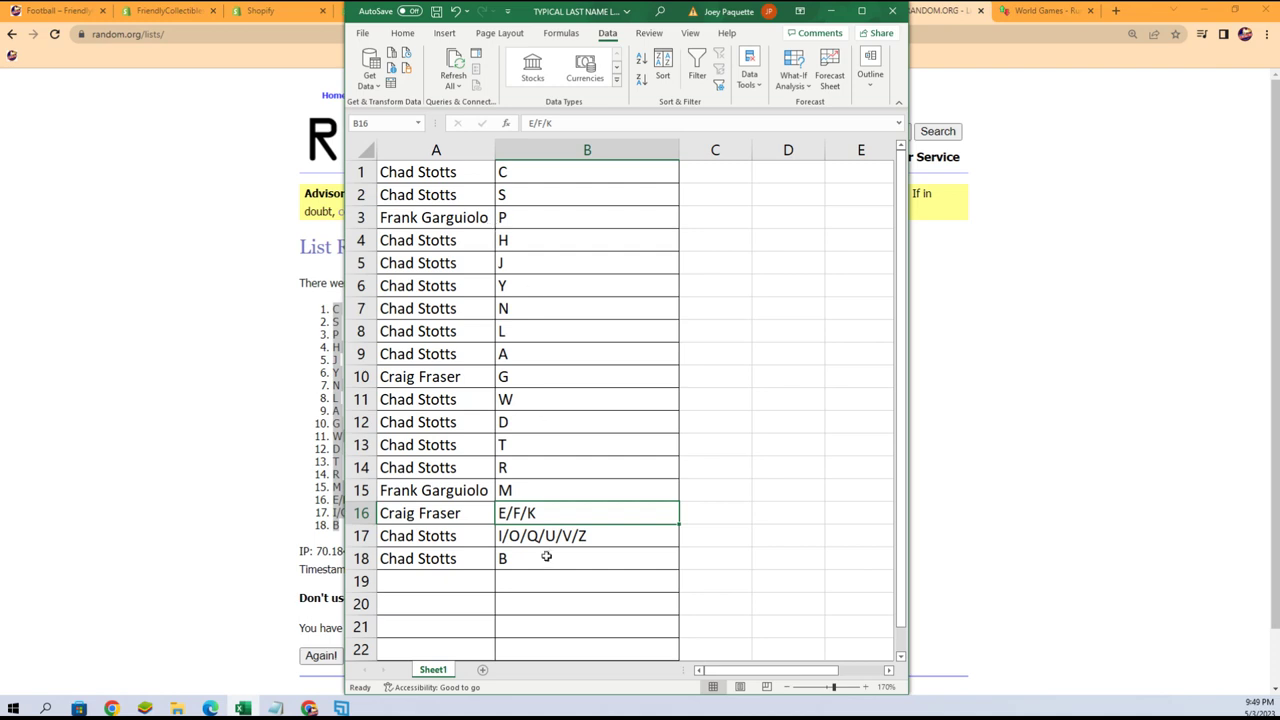
pyautogui.doubleClick(537, 513)
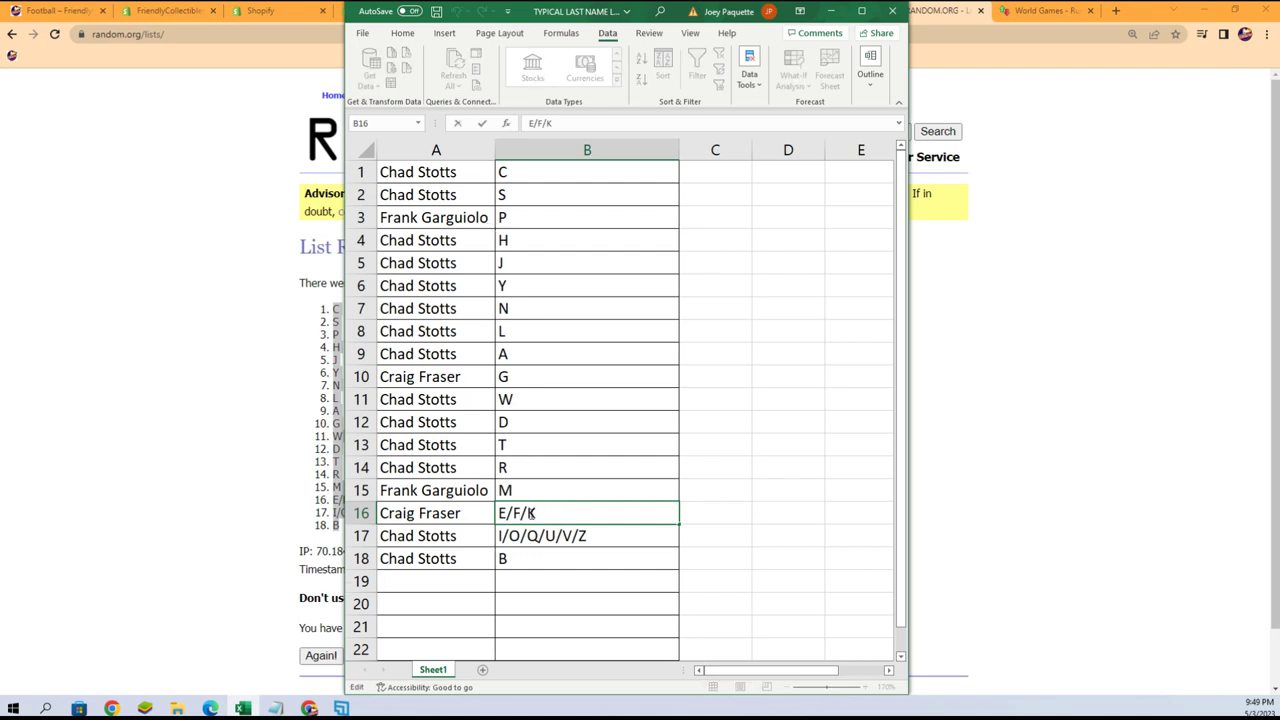
pyautogui.click(475, 245)
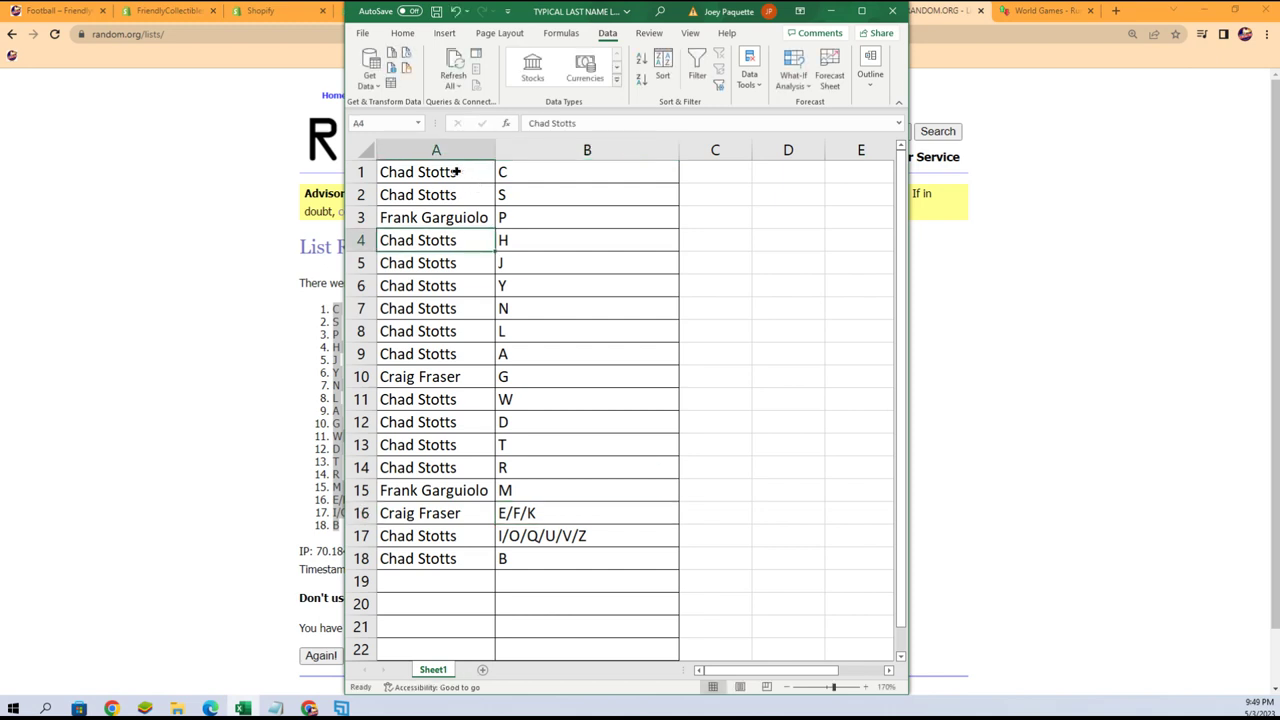
# Sort the name and letter rows in A1:B19 by column A, from A to Z.
pyautogui.moveTo(460, 172); pyautogui.dragTo(523, 576)
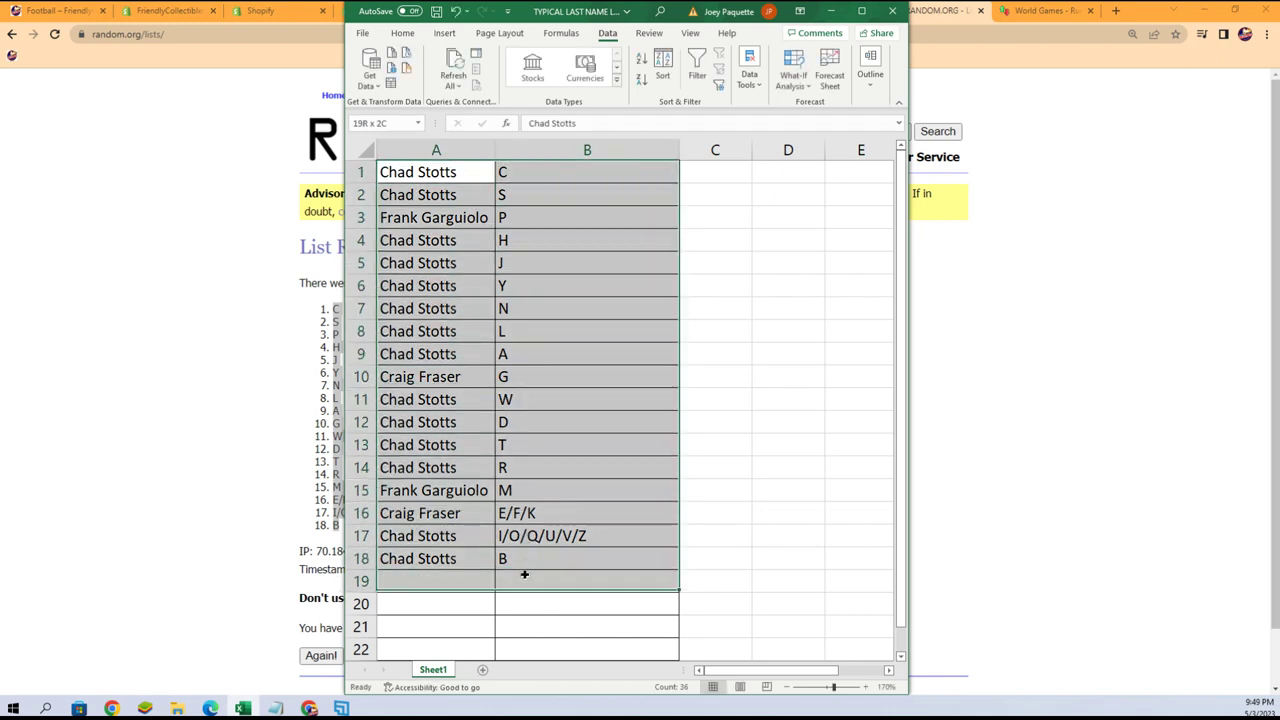
pyautogui.click(662, 78)
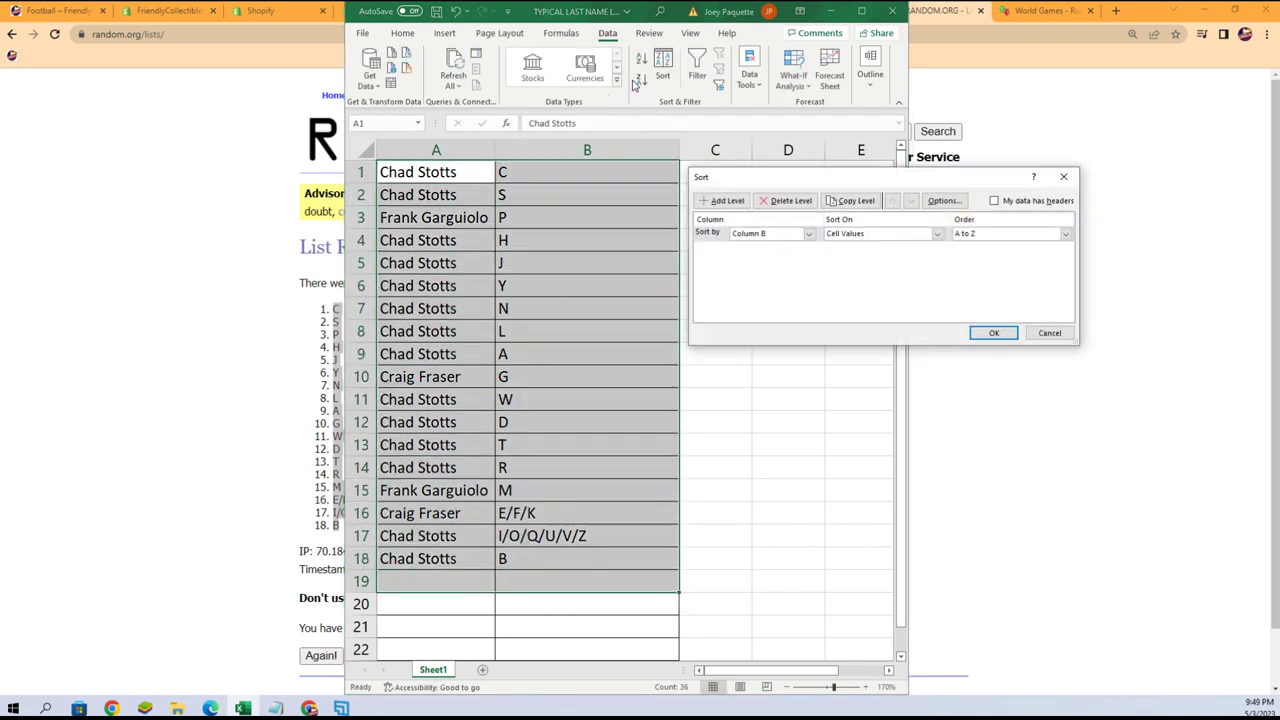
pyautogui.click(809, 234)
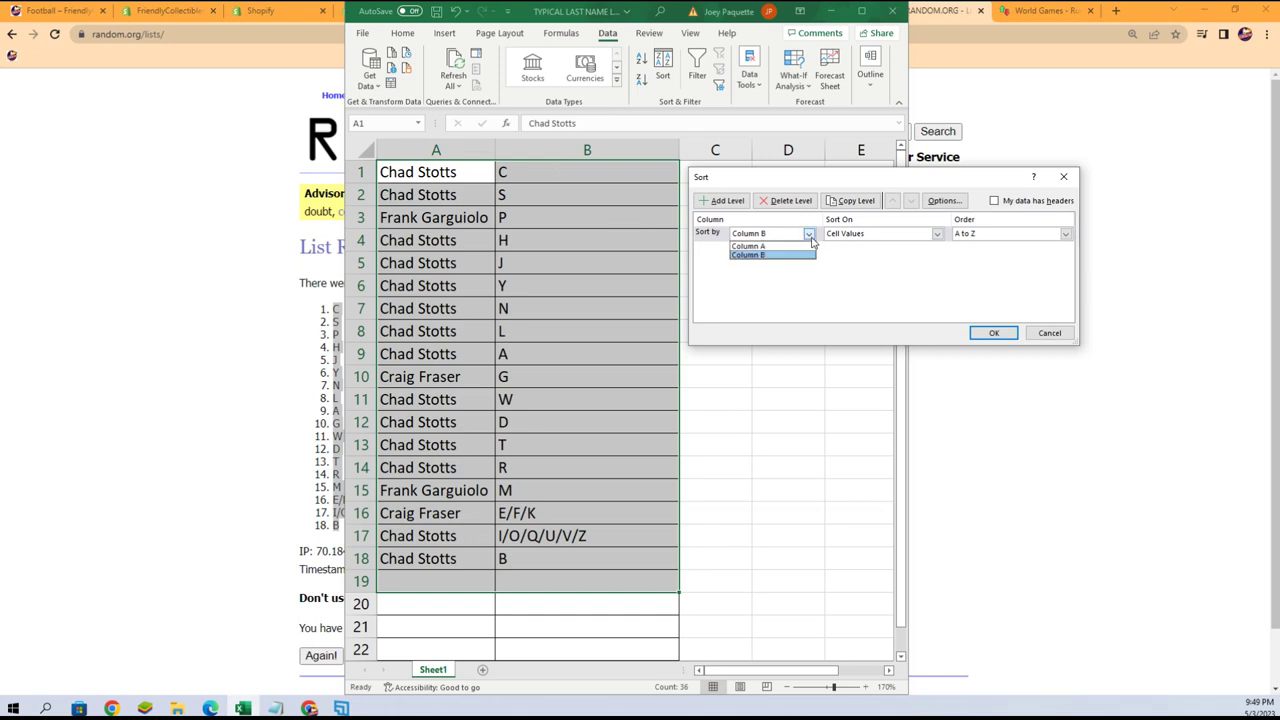
pyautogui.click(755, 246)
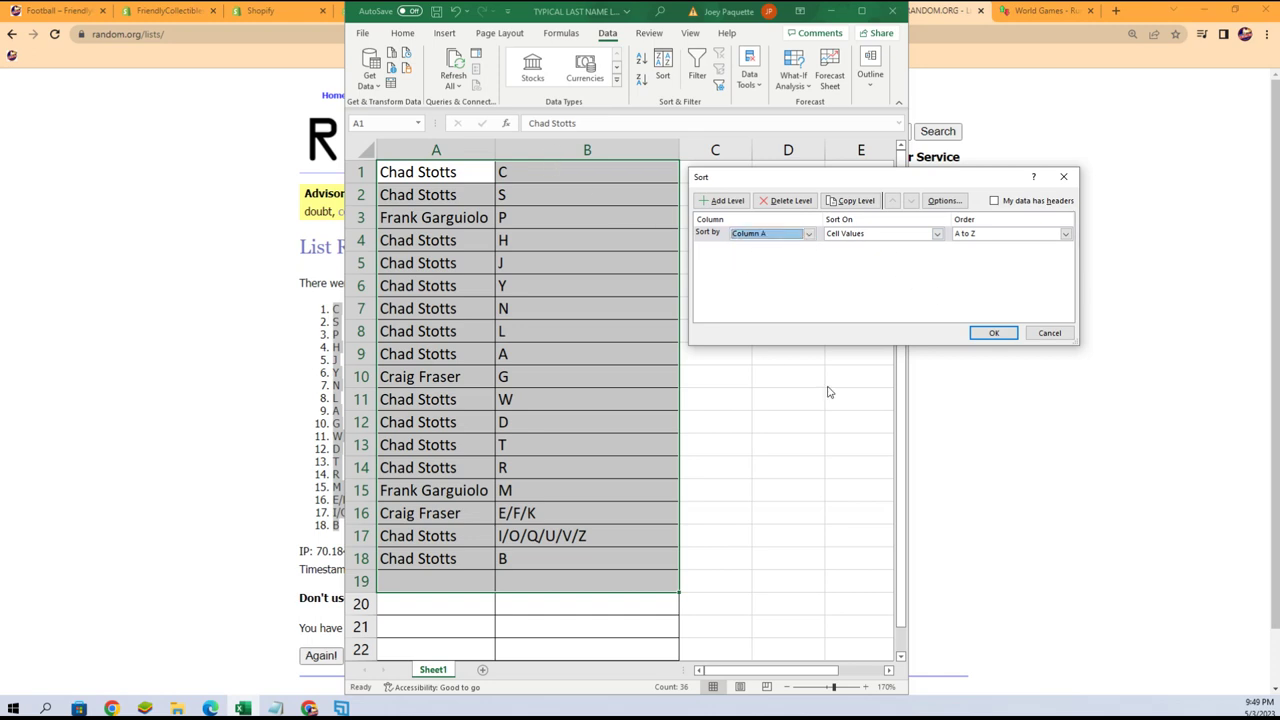
pyautogui.click(990, 338)
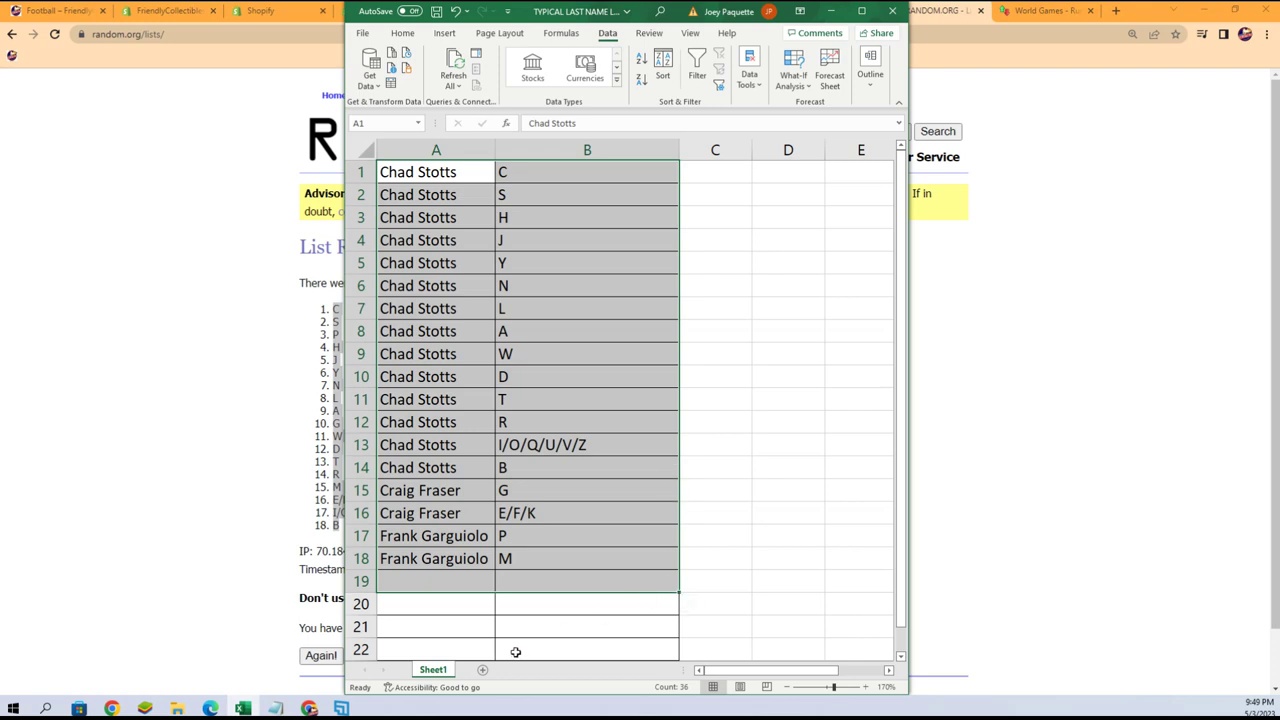
pyautogui.click(549, 632)
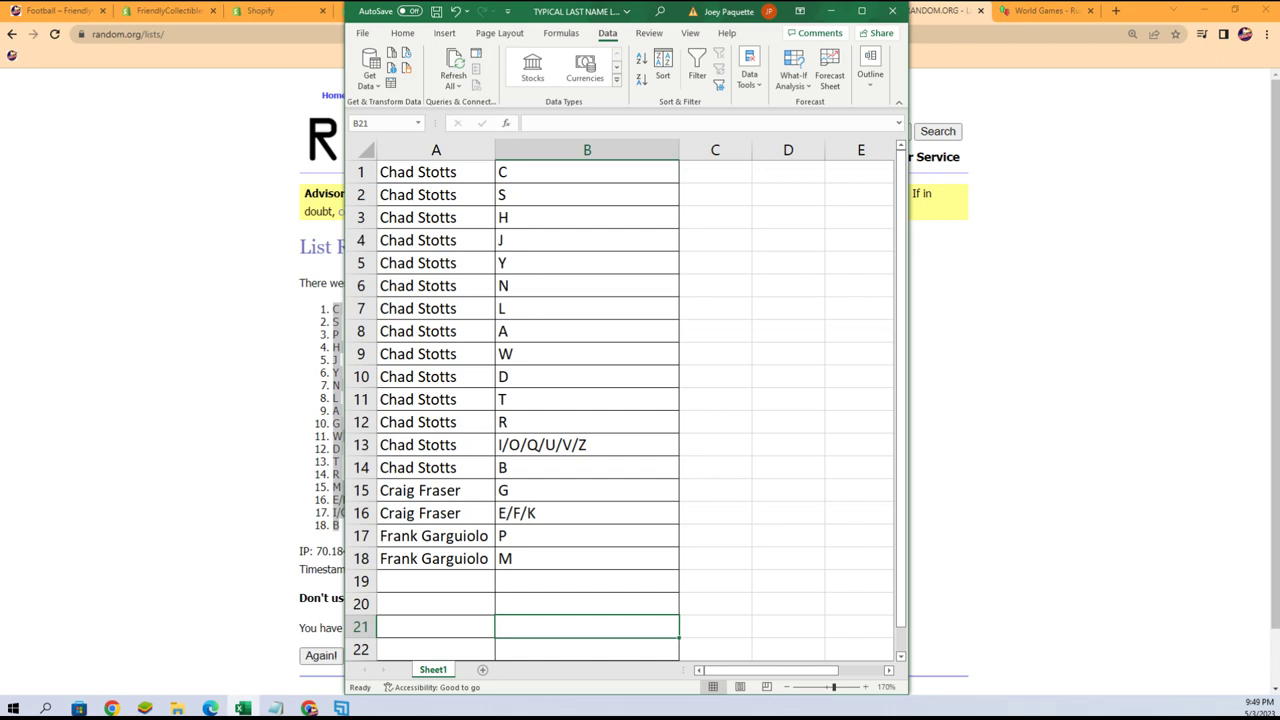
# Copy the participant name from A18 into A16, and the name from A15 into A18.
pyautogui.click(474, 556)
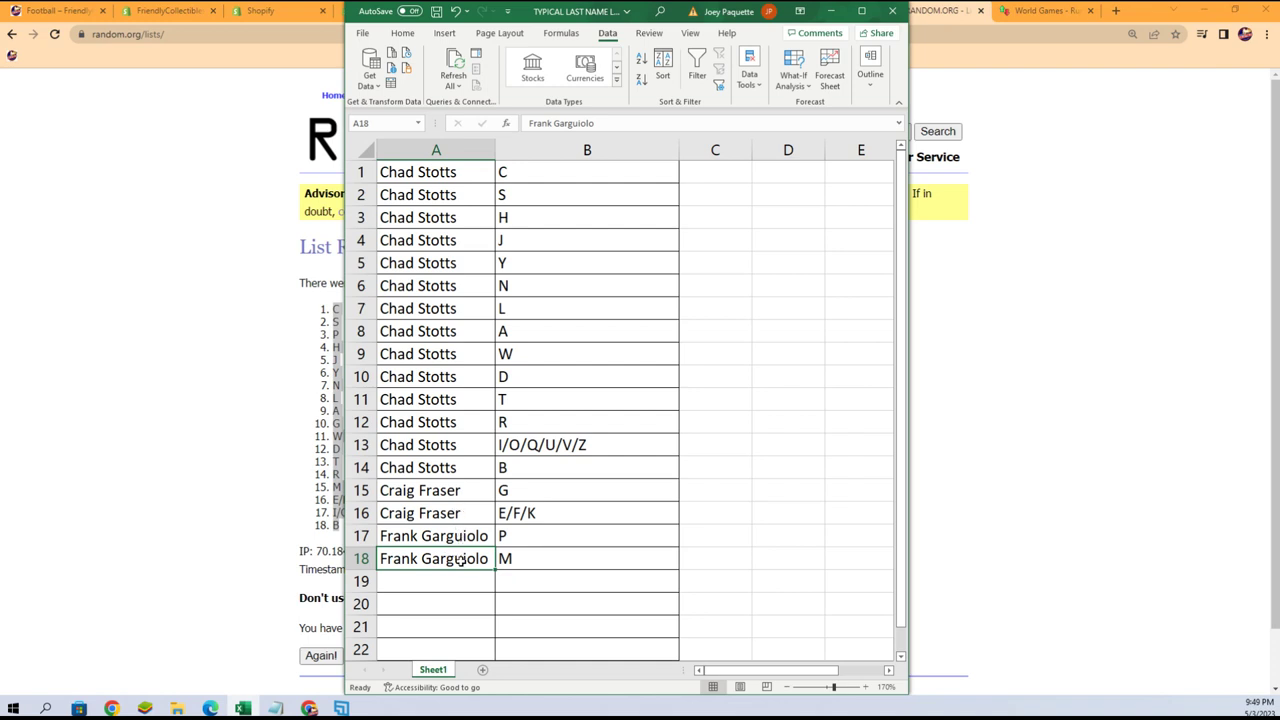
pyautogui.hotkey('ctrl', 'c')
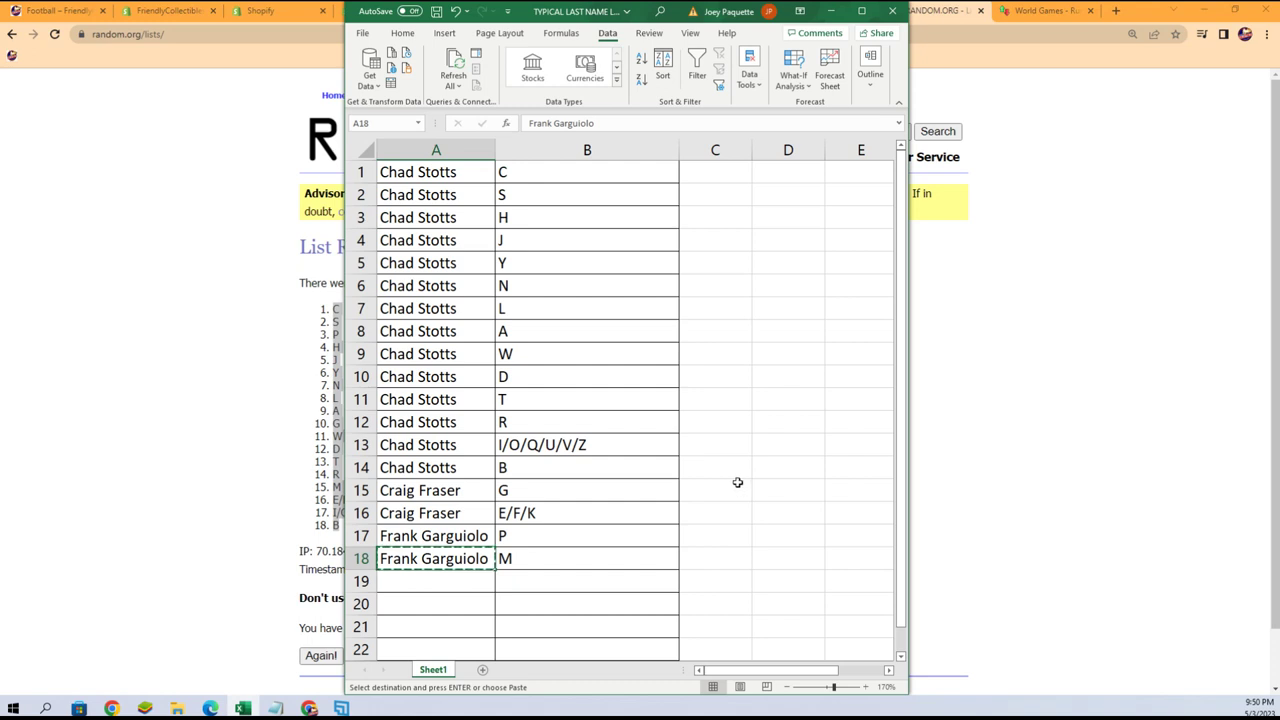
pyautogui.click(473, 515)
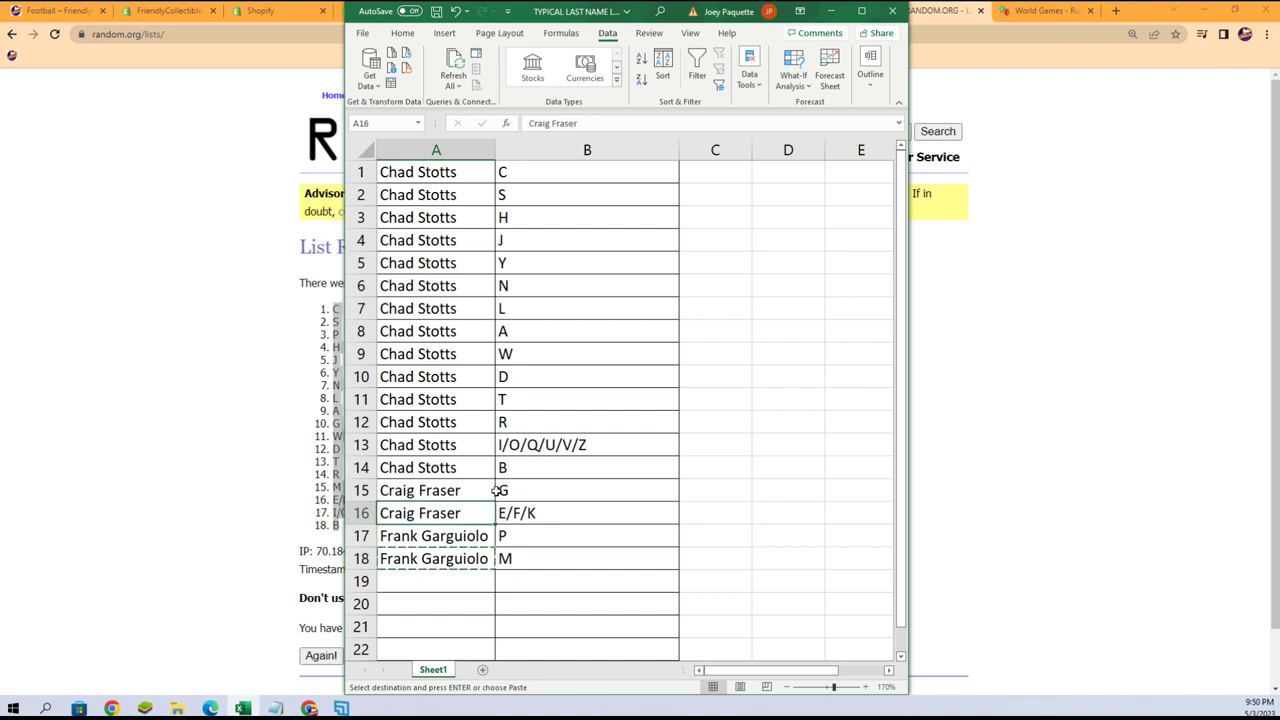
pyautogui.hotkey('ctrl', 'v')
pyautogui.click(475, 488)
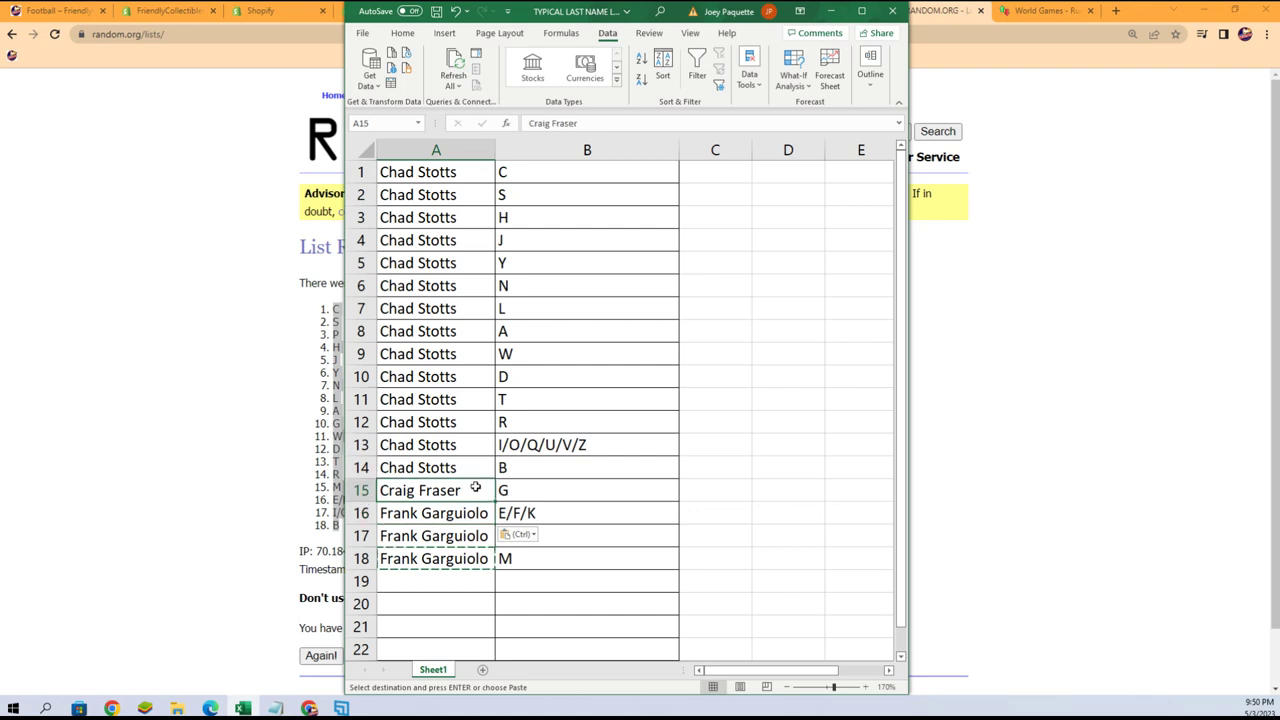
pyautogui.hotkey('ctrl', 'c')
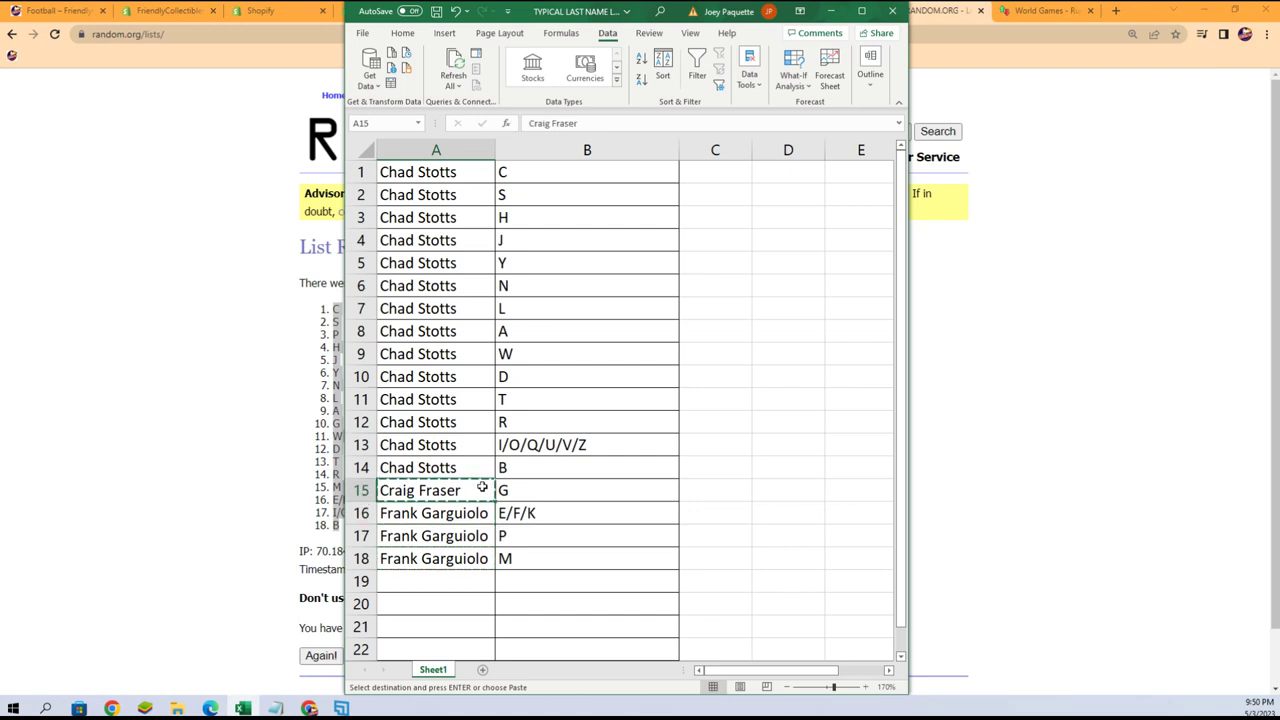
pyautogui.click(472, 557)
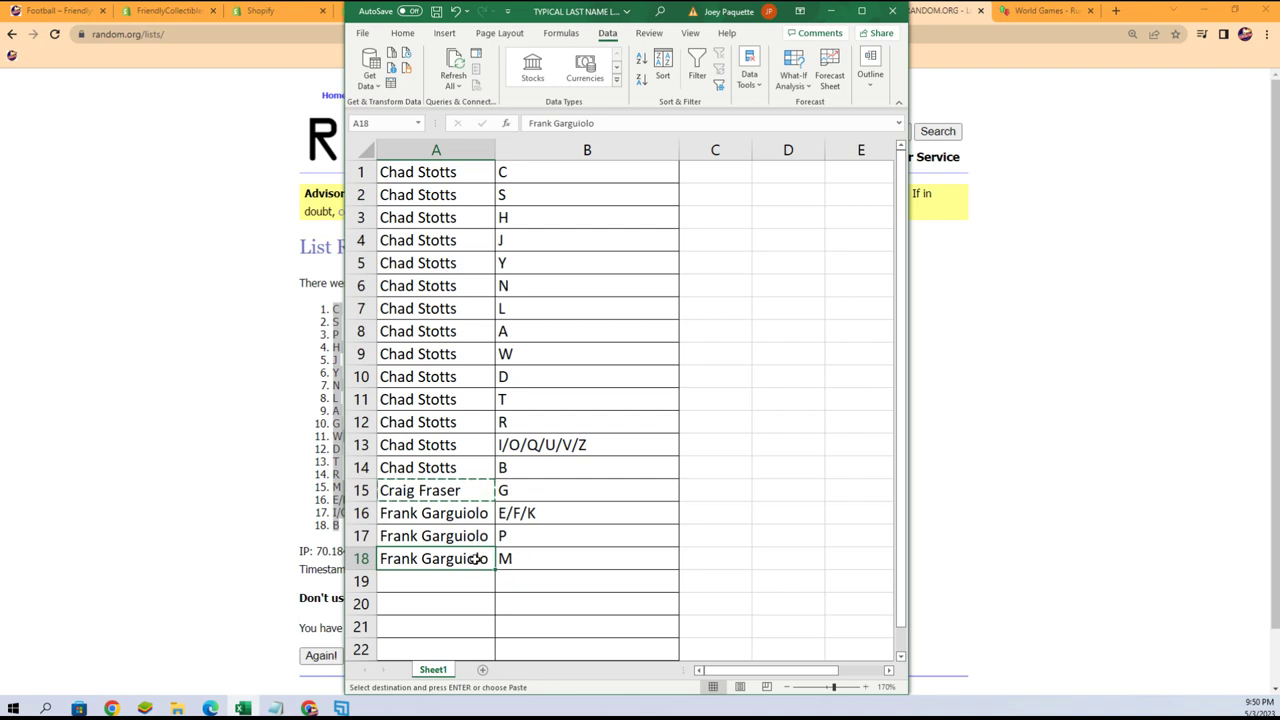
pyautogui.hotkey('ctrl', 'v')
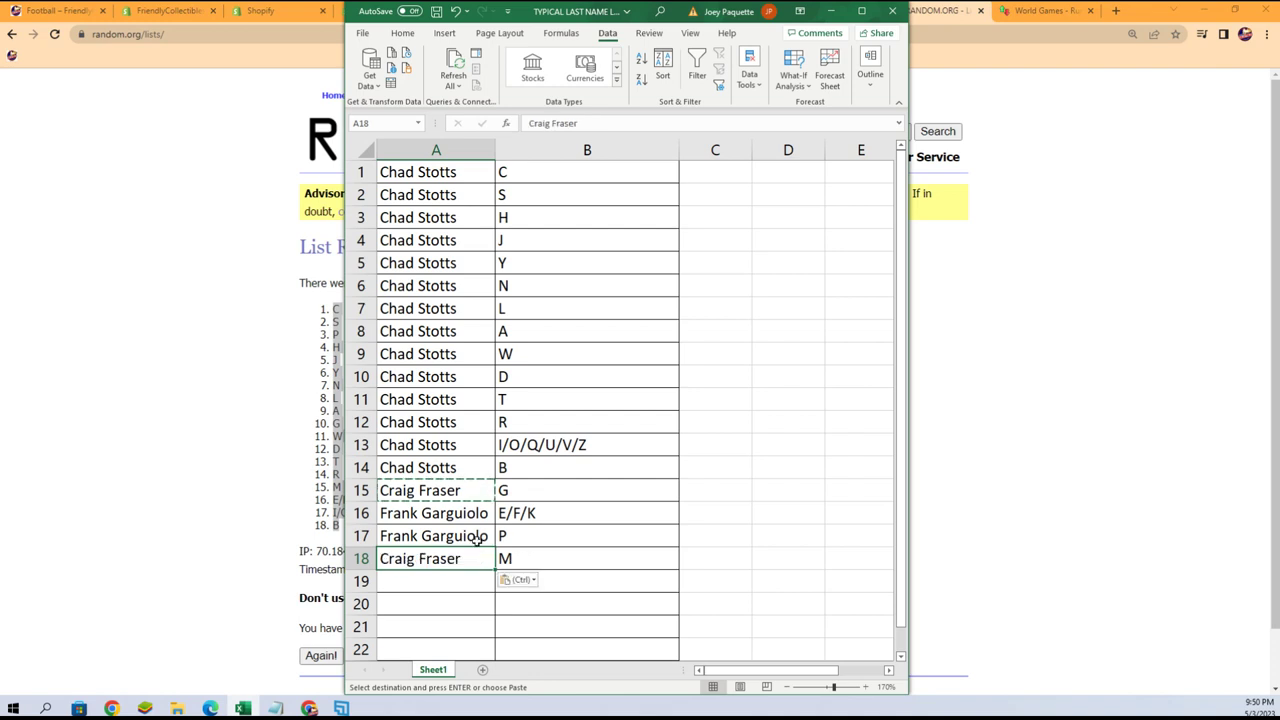
# Shorten the letter entry in B16 to E/F and copy the participant name from A18 into A16.
pyautogui.doubleClick(527, 513)
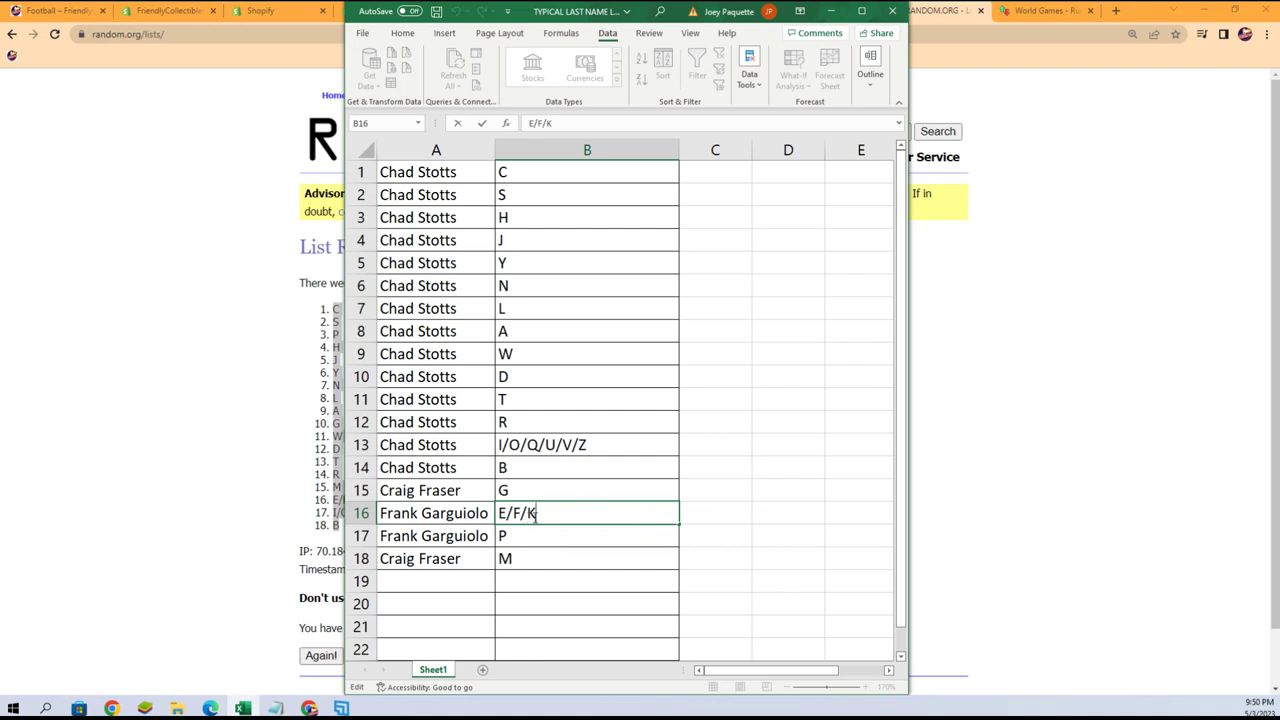
pyautogui.press('BackSpace')
pyautogui.click(453, 560)
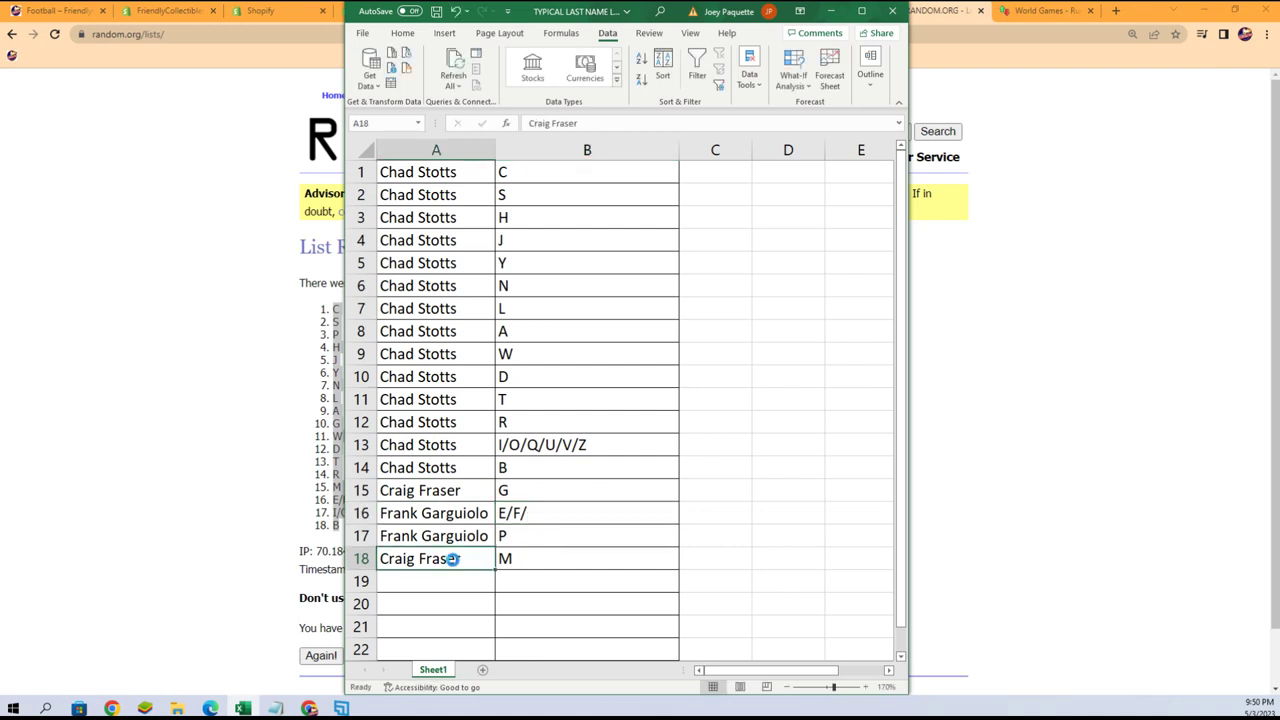
pyautogui.hotkey('ctrl', 'c')
pyautogui.click(440, 513)
pyautogui.hotkey('ctrl', 'v')
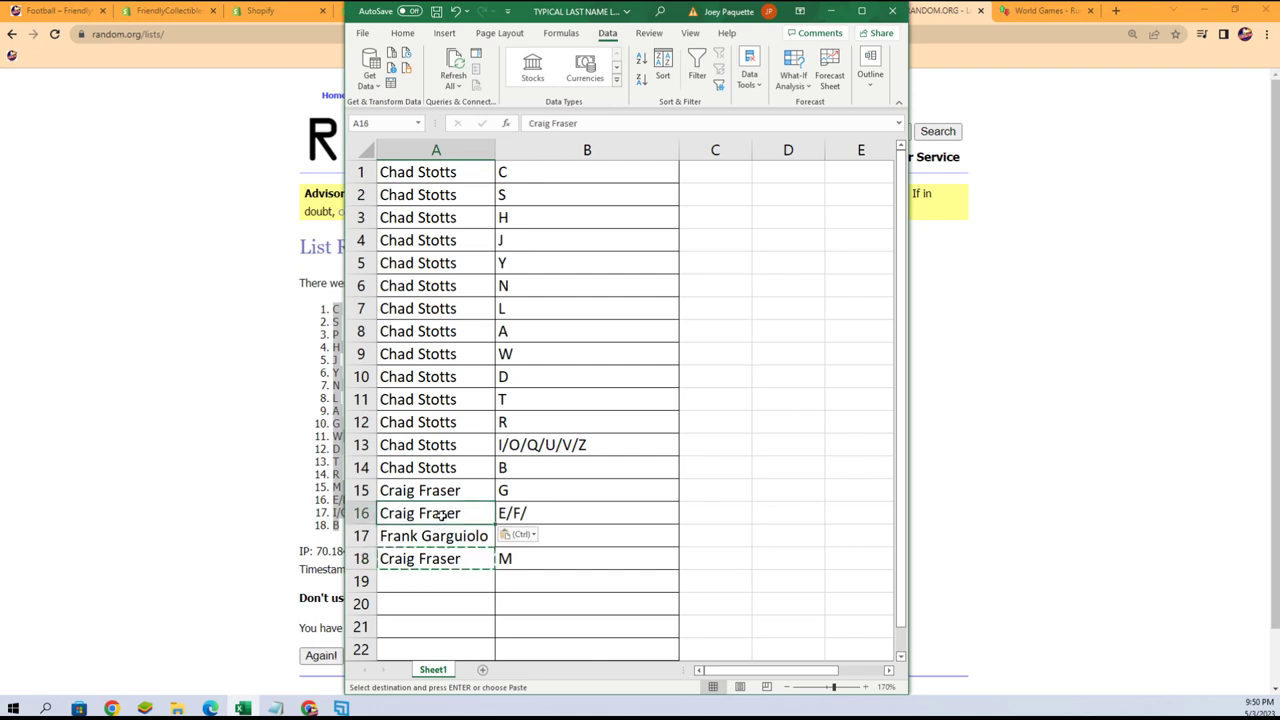
pyautogui.doubleClick(535, 514)
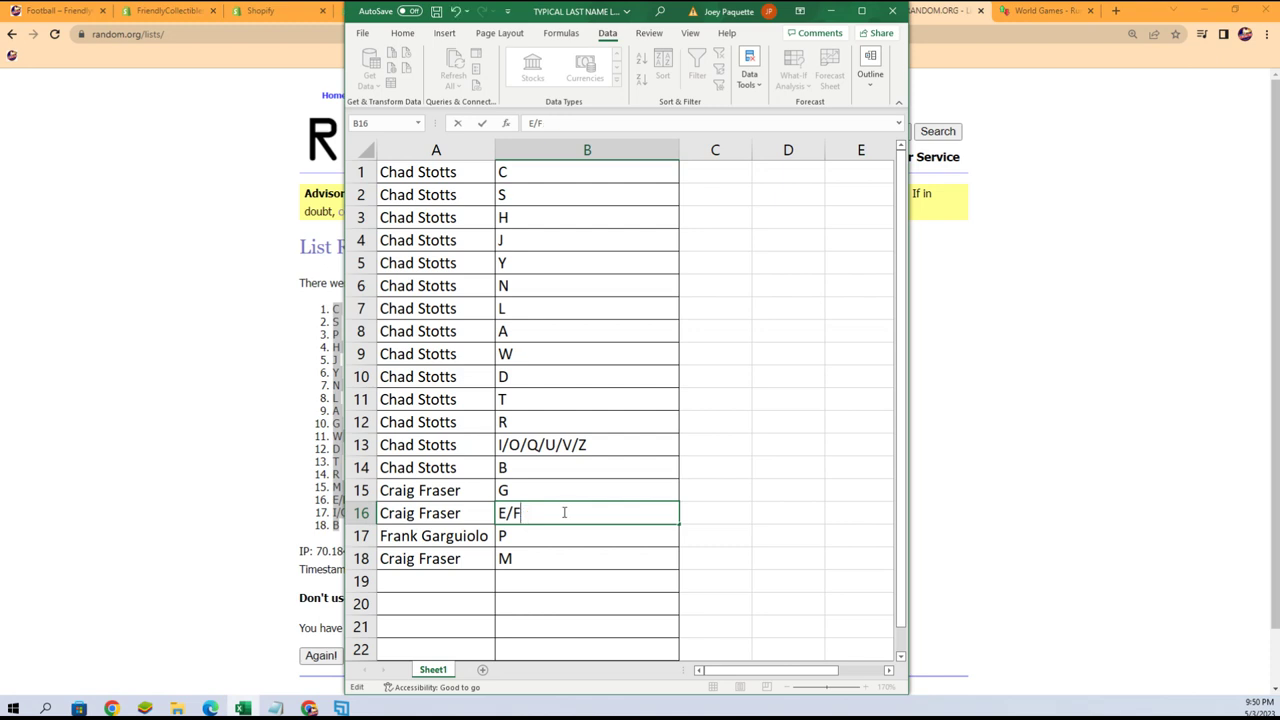
pyautogui.click(521, 607)
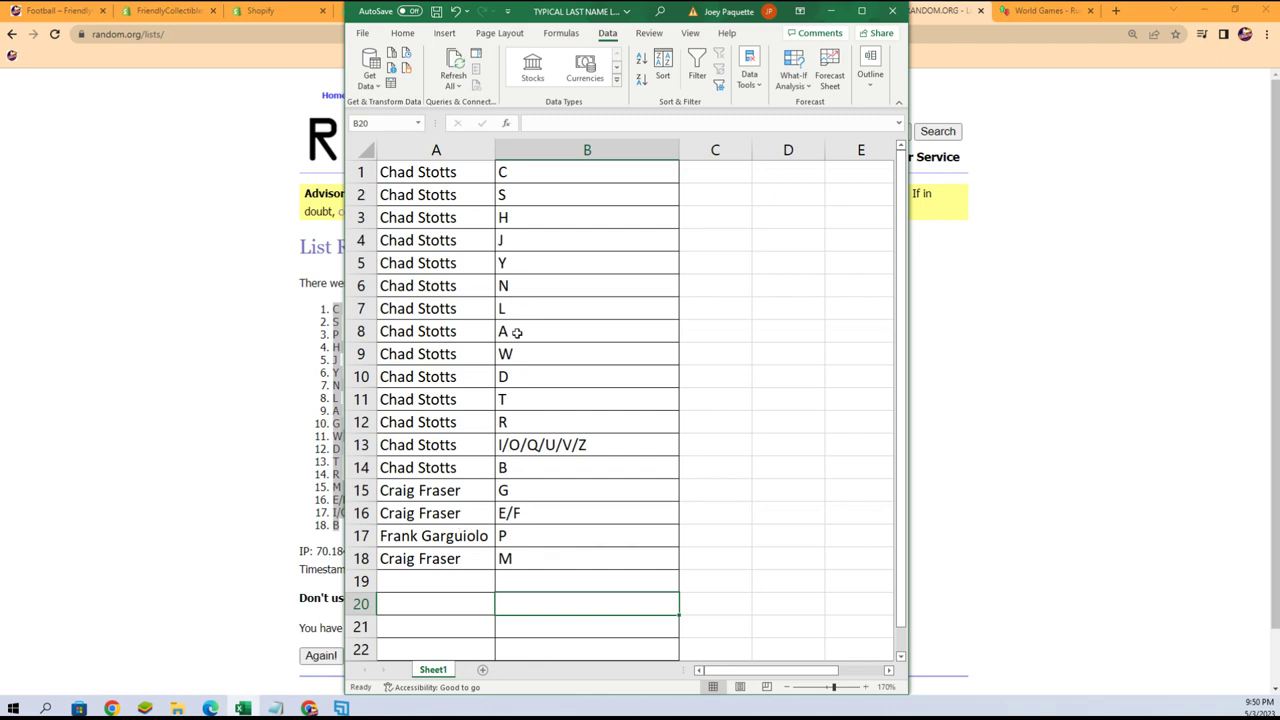
# Extend the letter entry in B17 to read "P/K TRADED TO" followed by the receiving participant's first name.
pyautogui.click(510, 533)
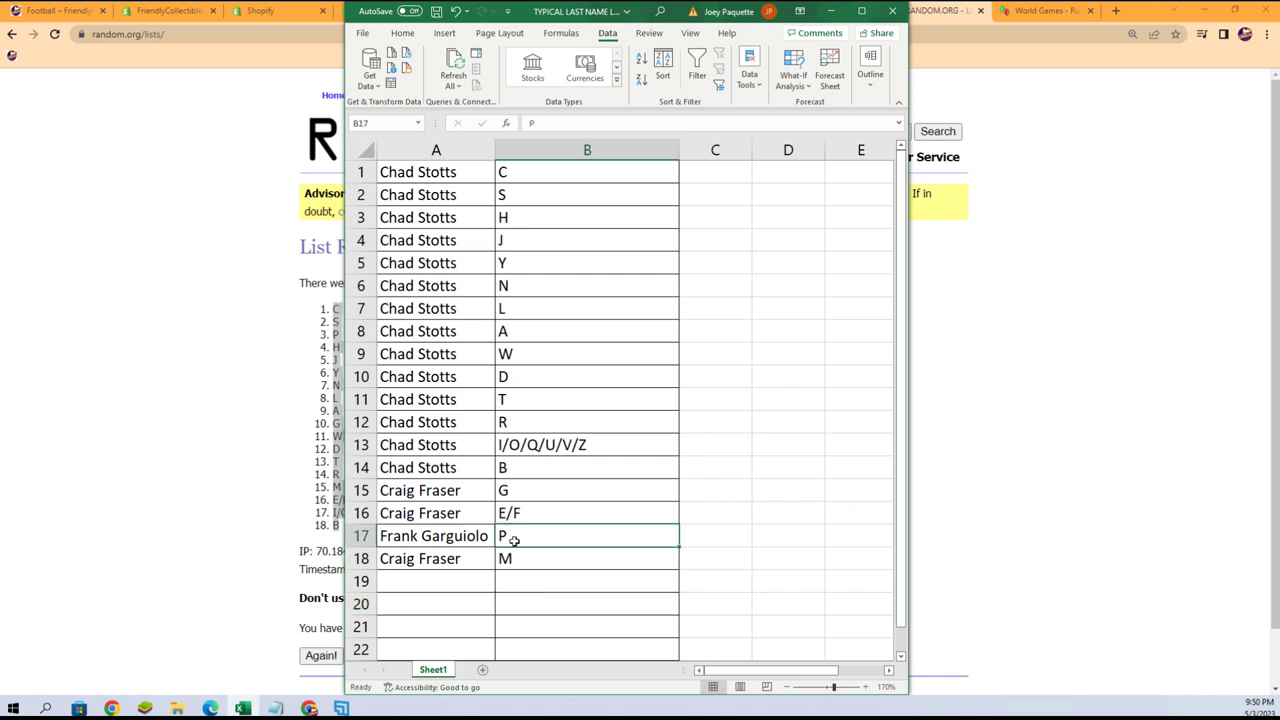
pyautogui.doubleClick(512, 538)
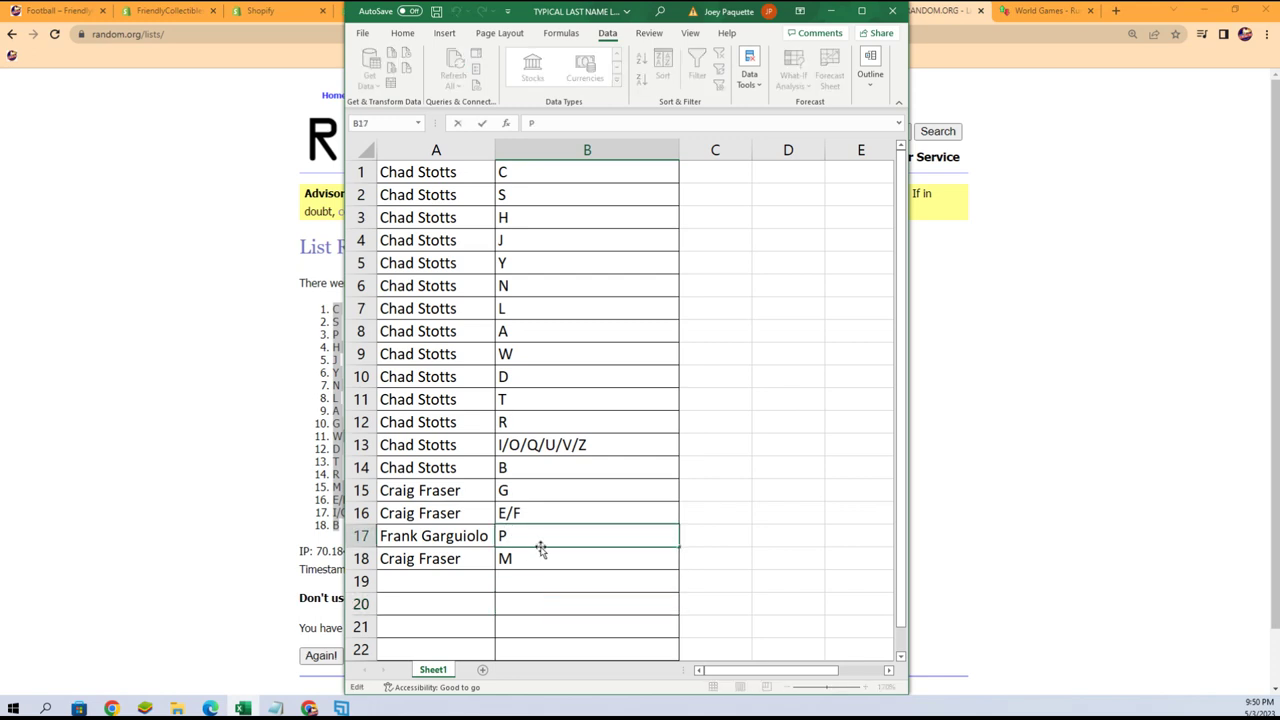
pyautogui.write('/K T')
pyautogui.write('RADED')
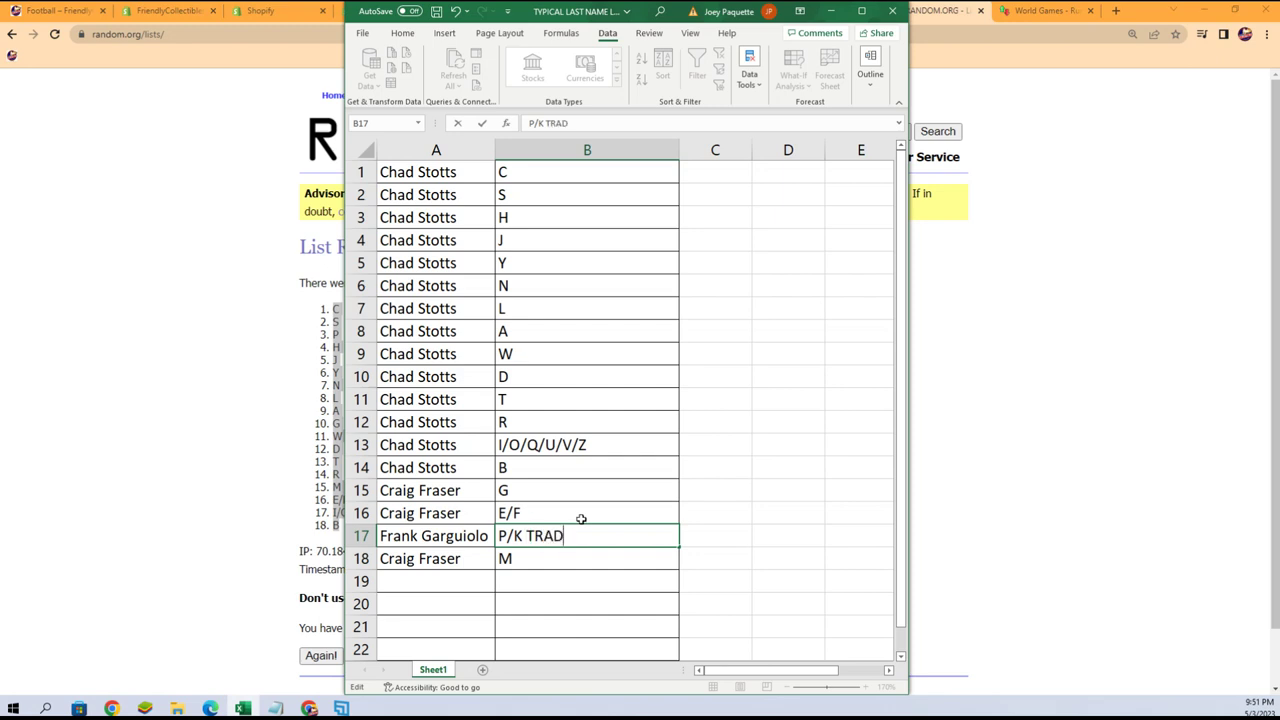
pyautogui.write('ANK')
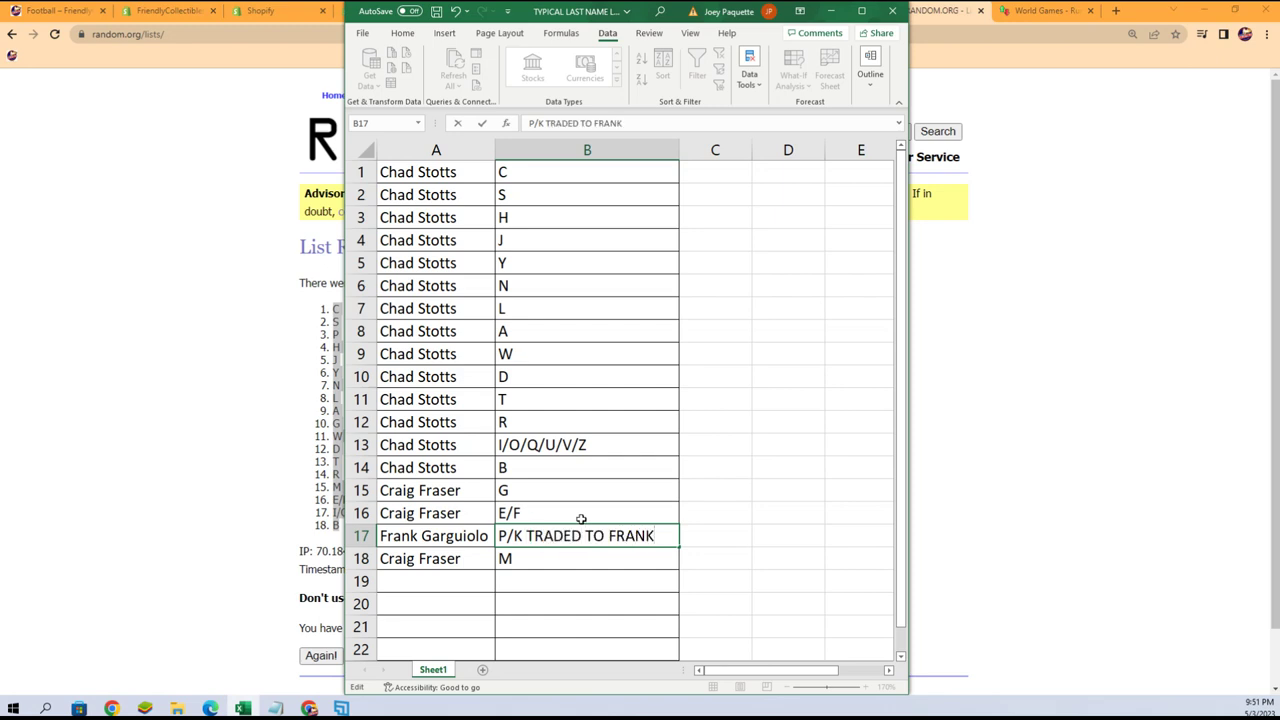
pyautogui.click(710, 414)
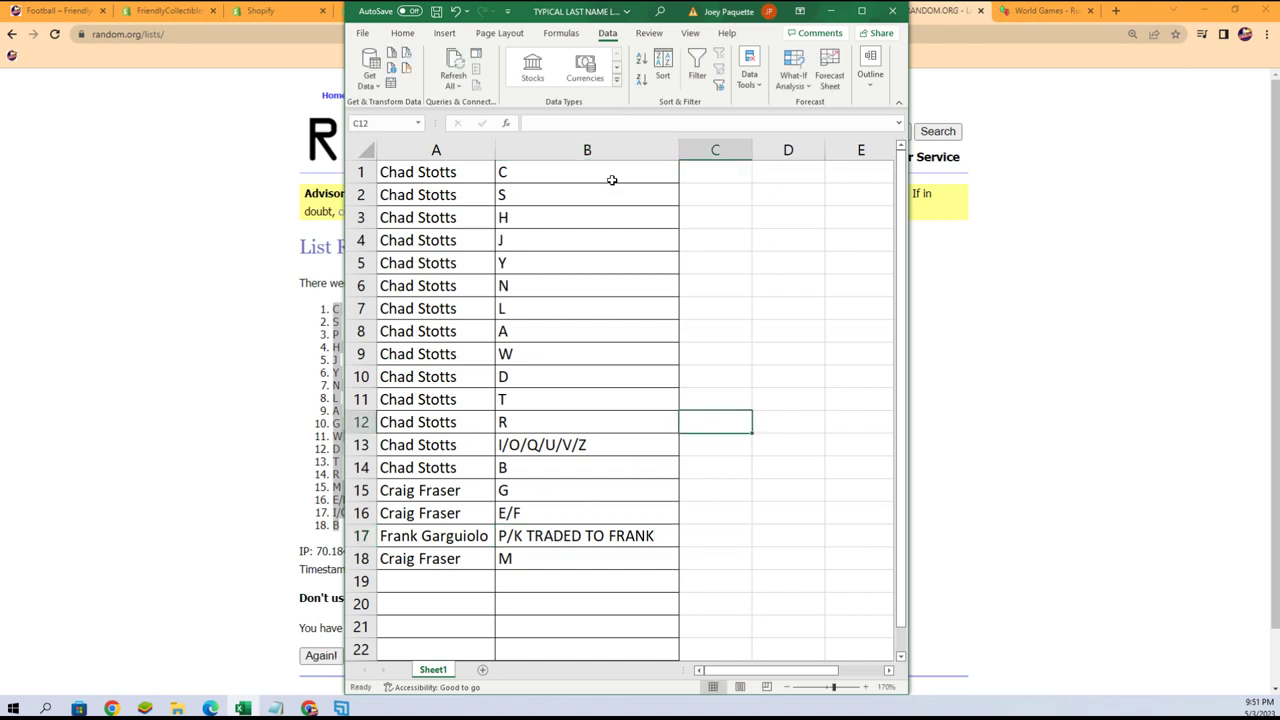
# Sort the rows in A1:B19 by column A, A to Z, and re-sort them by column B, A to Z.
pyautogui.moveTo(447, 172); pyautogui.dragTo(577, 580)
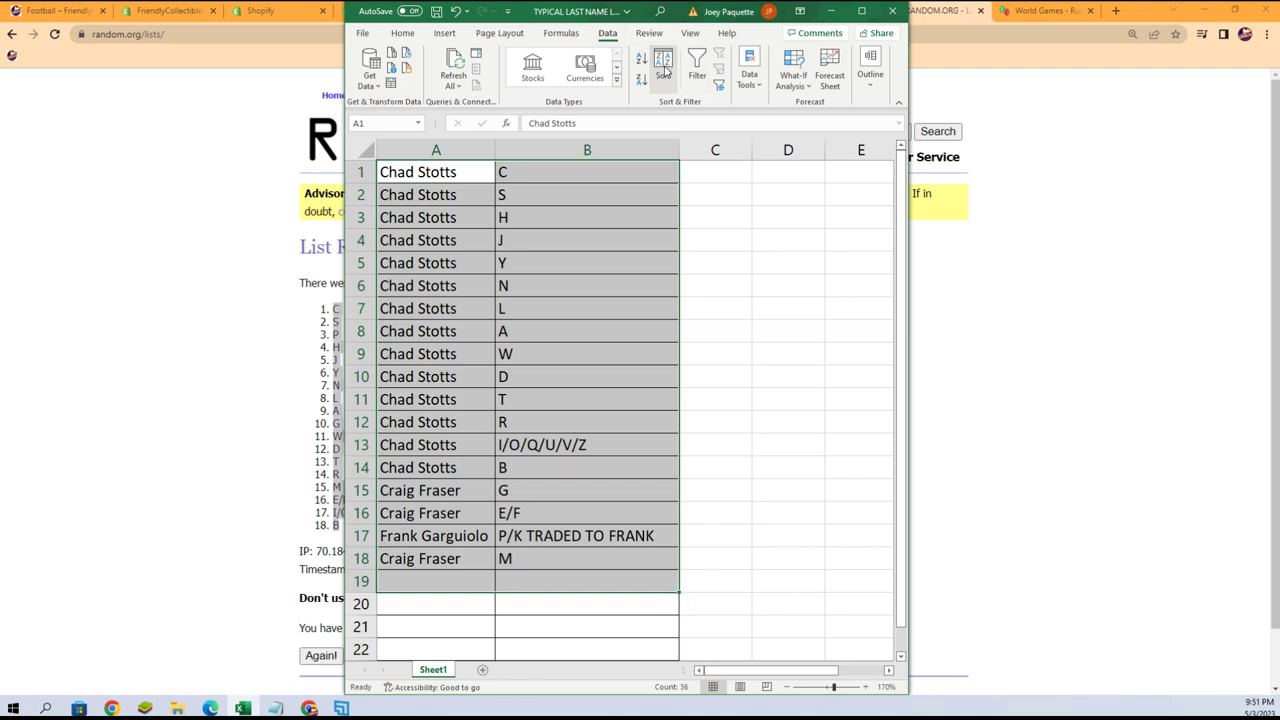
pyautogui.click(662, 68)
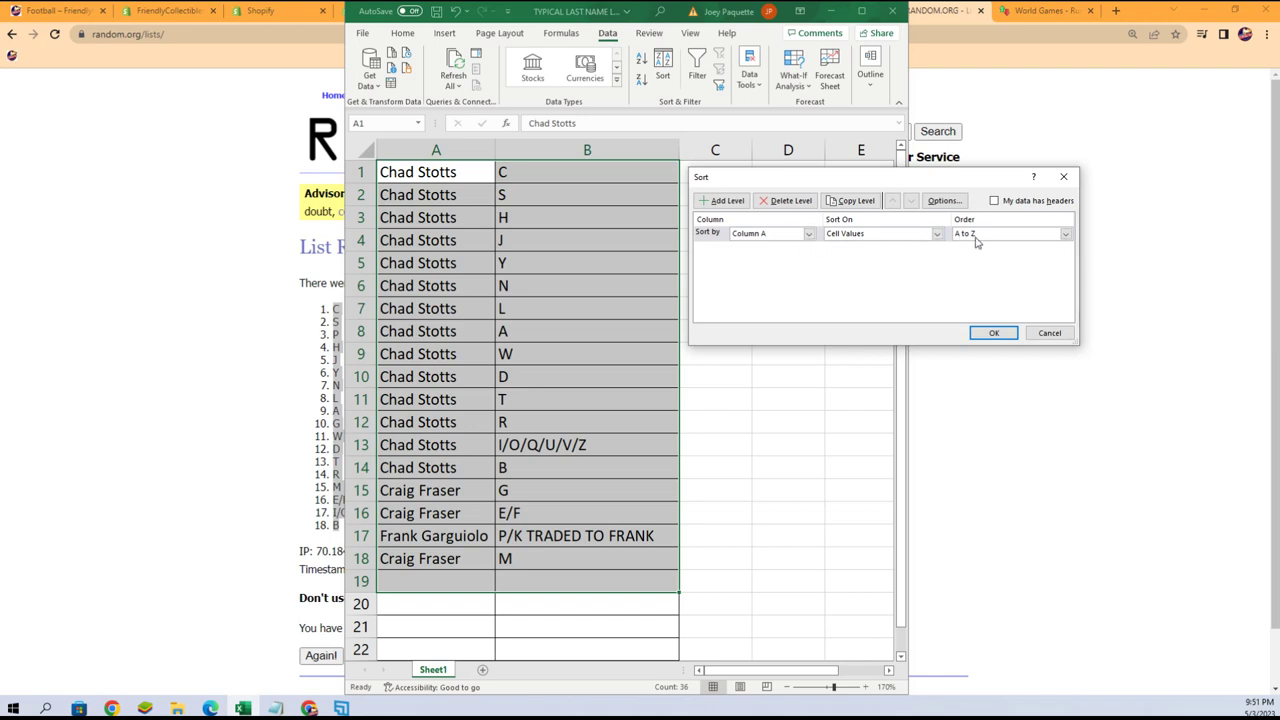
pyautogui.click(994, 333)
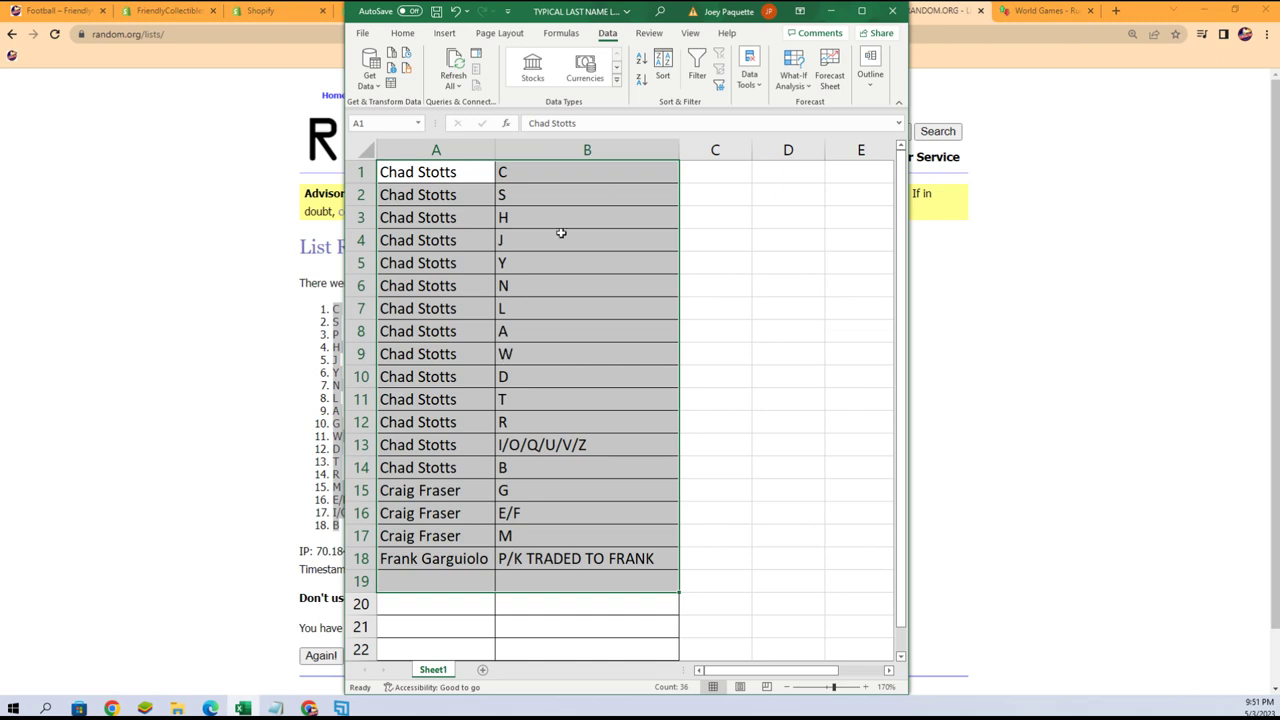
pyautogui.click(662, 68)
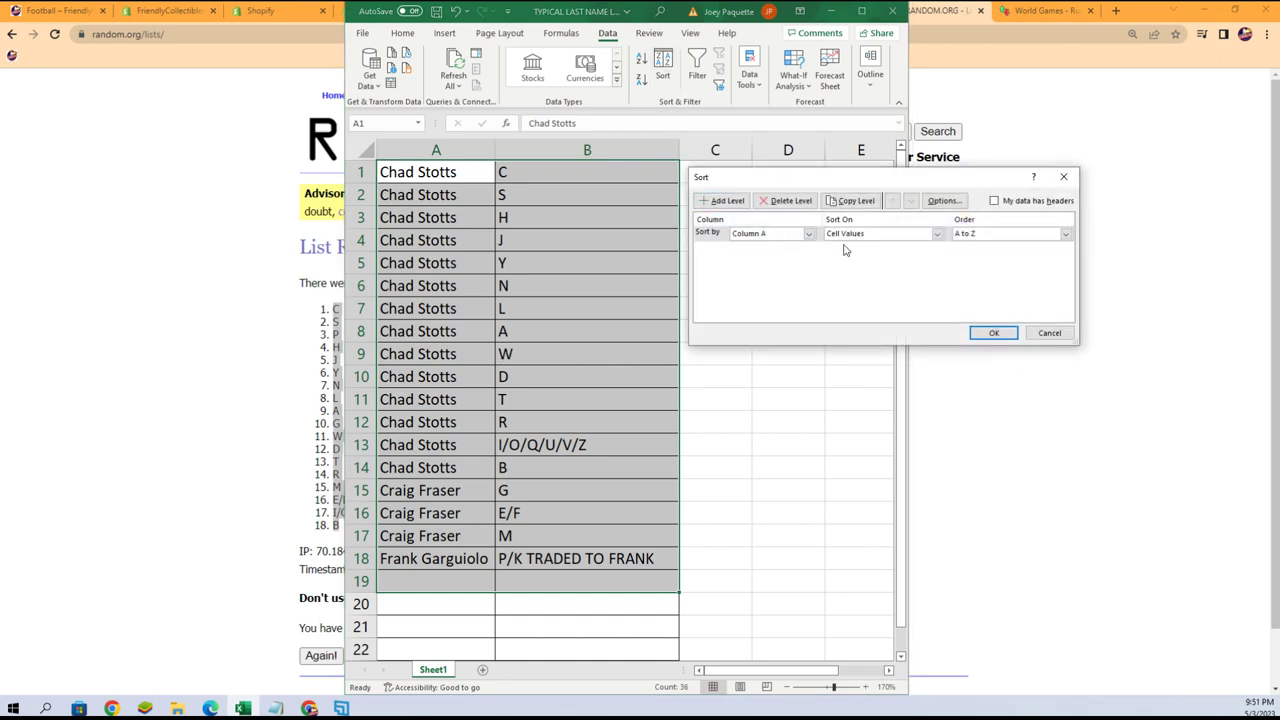
pyautogui.click(808, 233)
pyautogui.click(781, 257)
pyautogui.click(993, 332)
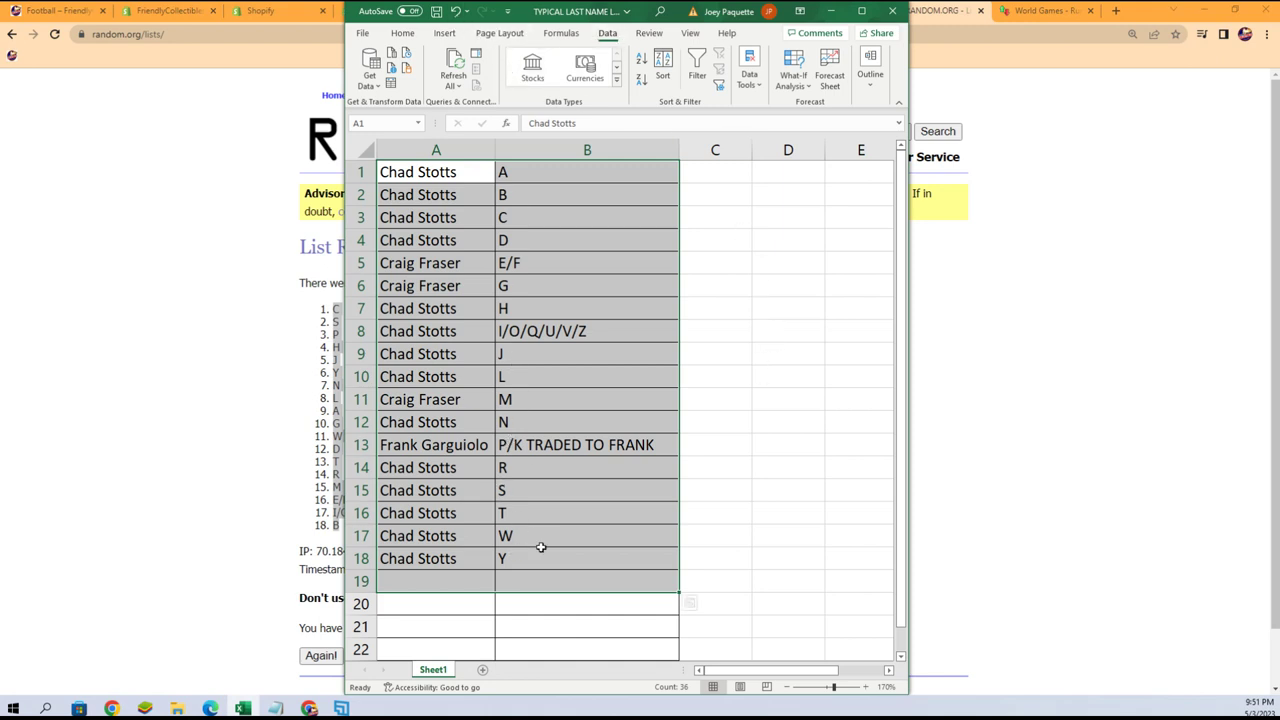
# Undo all sorts, letter edits and name changes back to the original pairings, and move the workbook beside the randomizer results.
pyautogui.click(455, 12)
pyautogui.click(455, 14)
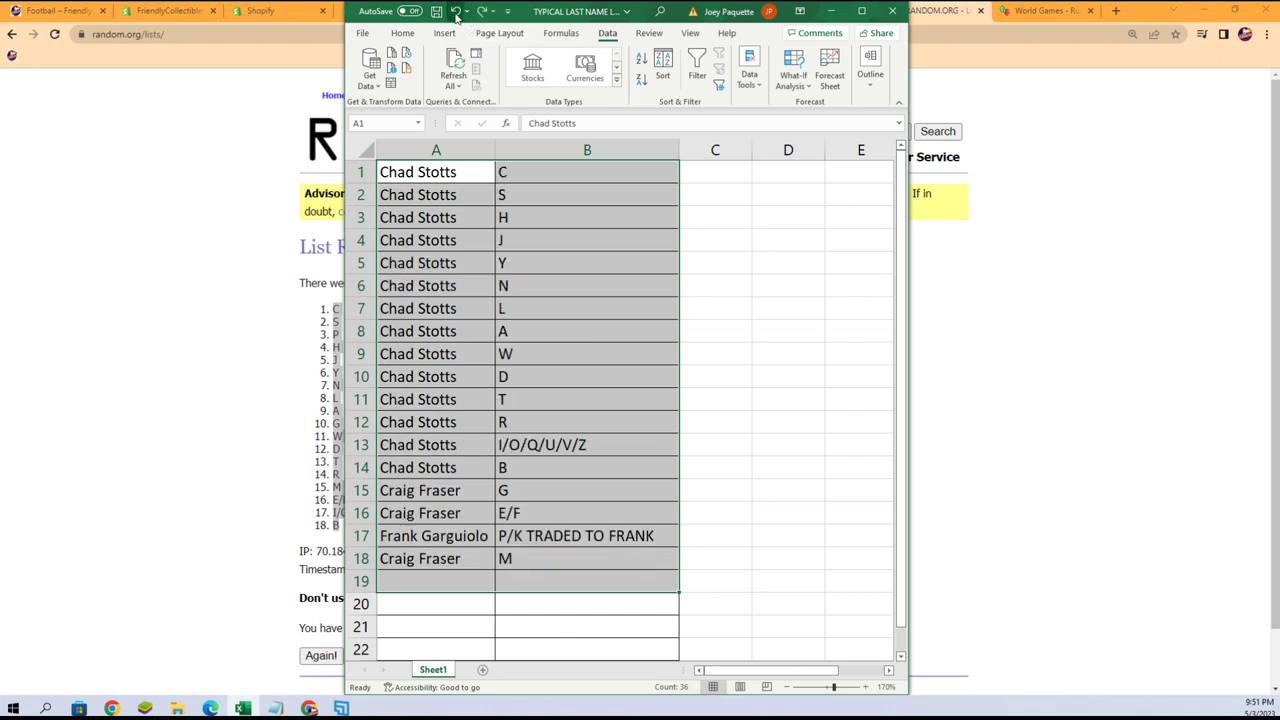
pyautogui.click(455, 14)
pyautogui.click(455, 14)
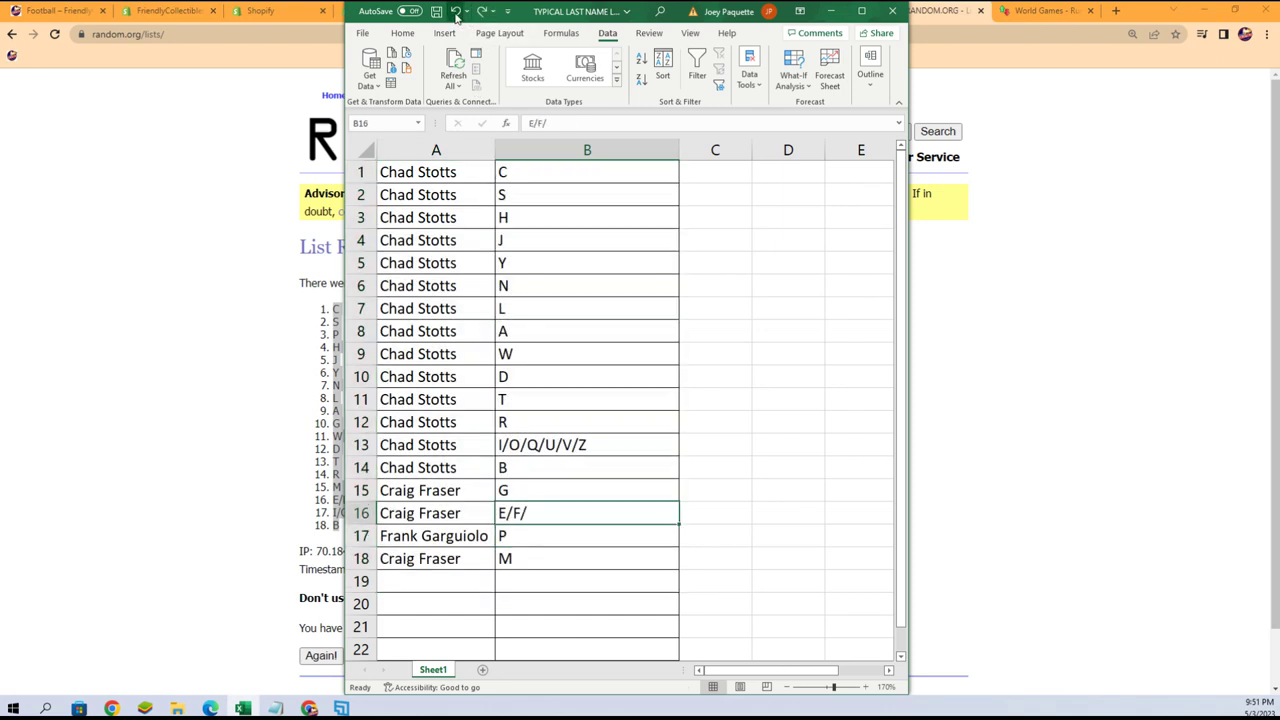
pyautogui.click(455, 12)
pyautogui.click(455, 12)
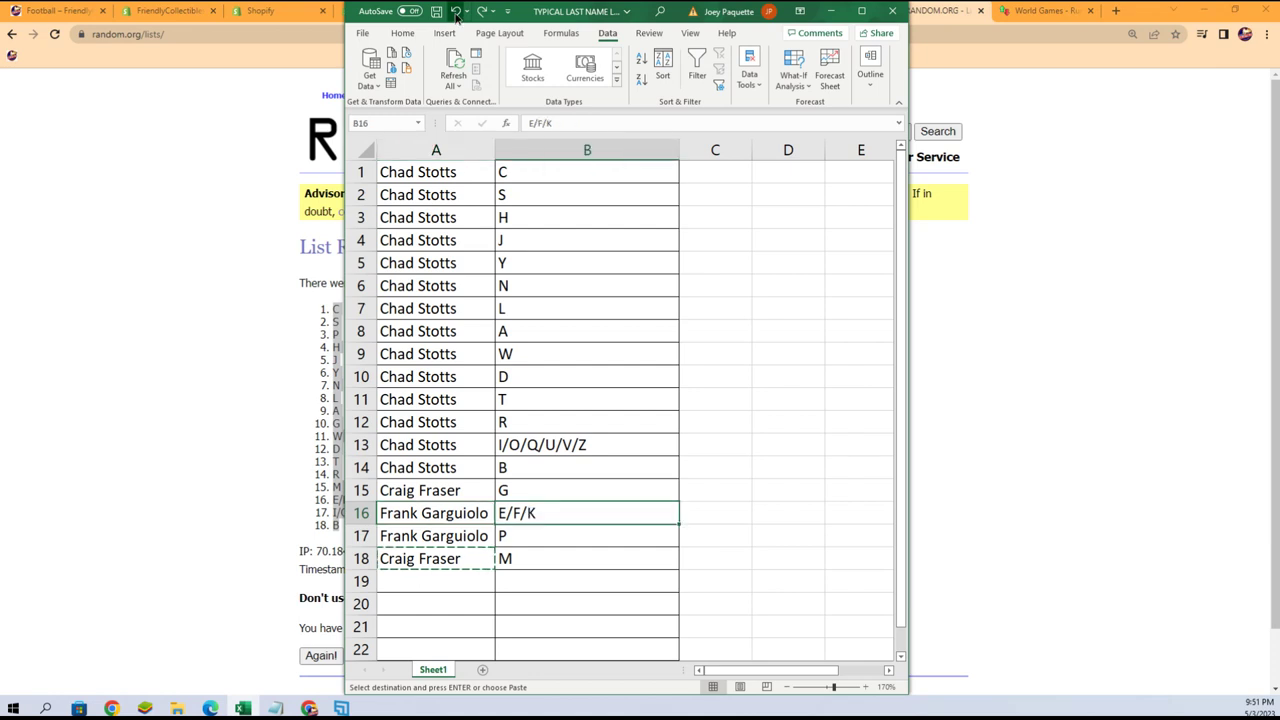
pyautogui.click(455, 12)
pyautogui.click(455, 12)
pyautogui.click(455, 12)
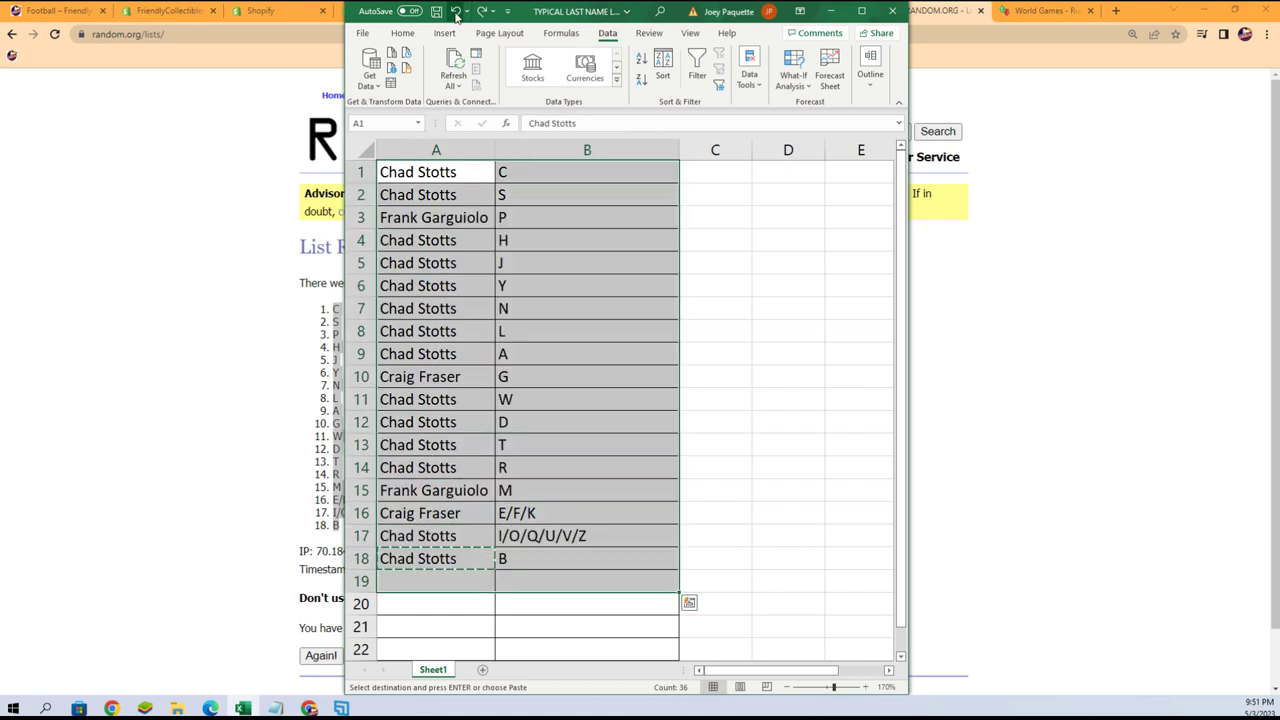
pyautogui.moveTo(526, 26); pyautogui.dragTo(735, 28)
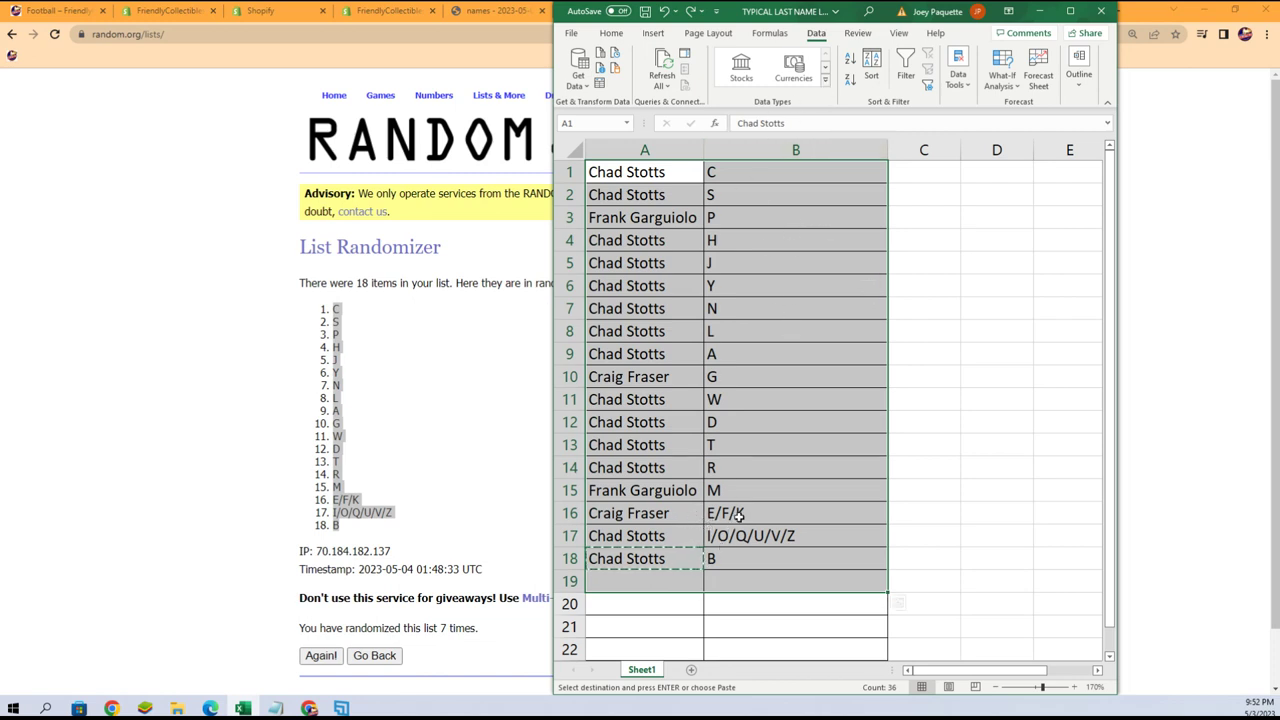
# Redo all the undone name changes, letter edits and sorts through the final sort by column B.
pyautogui.click(692, 14)
pyautogui.click(692, 14)
pyautogui.click(692, 14)
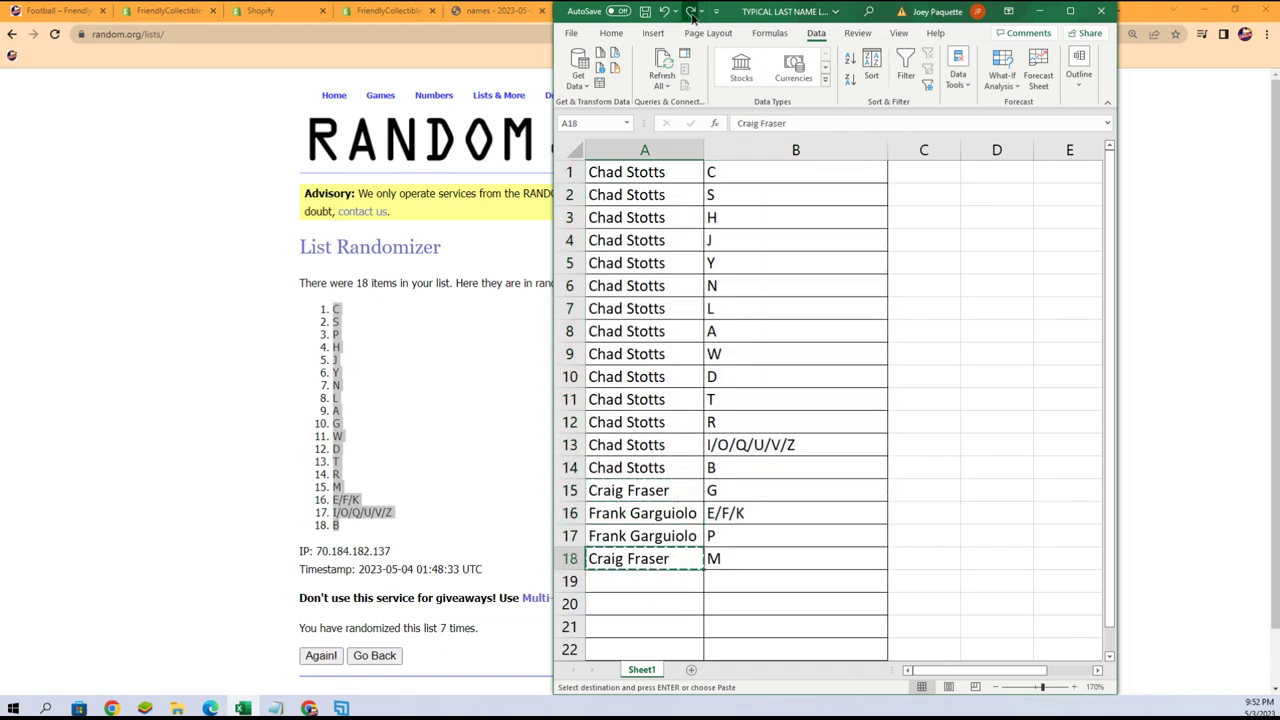
pyautogui.click(692, 14)
pyautogui.click(691, 14)
pyautogui.click(690, 15)
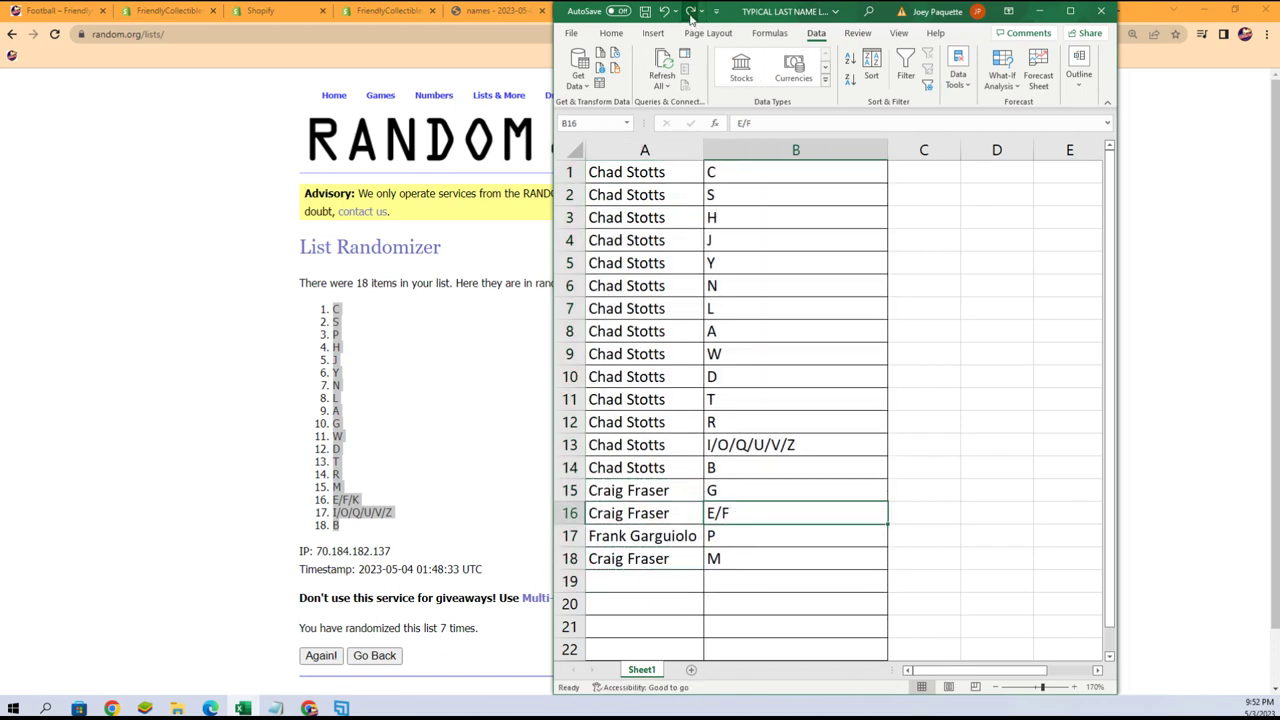
pyautogui.click(689, 16)
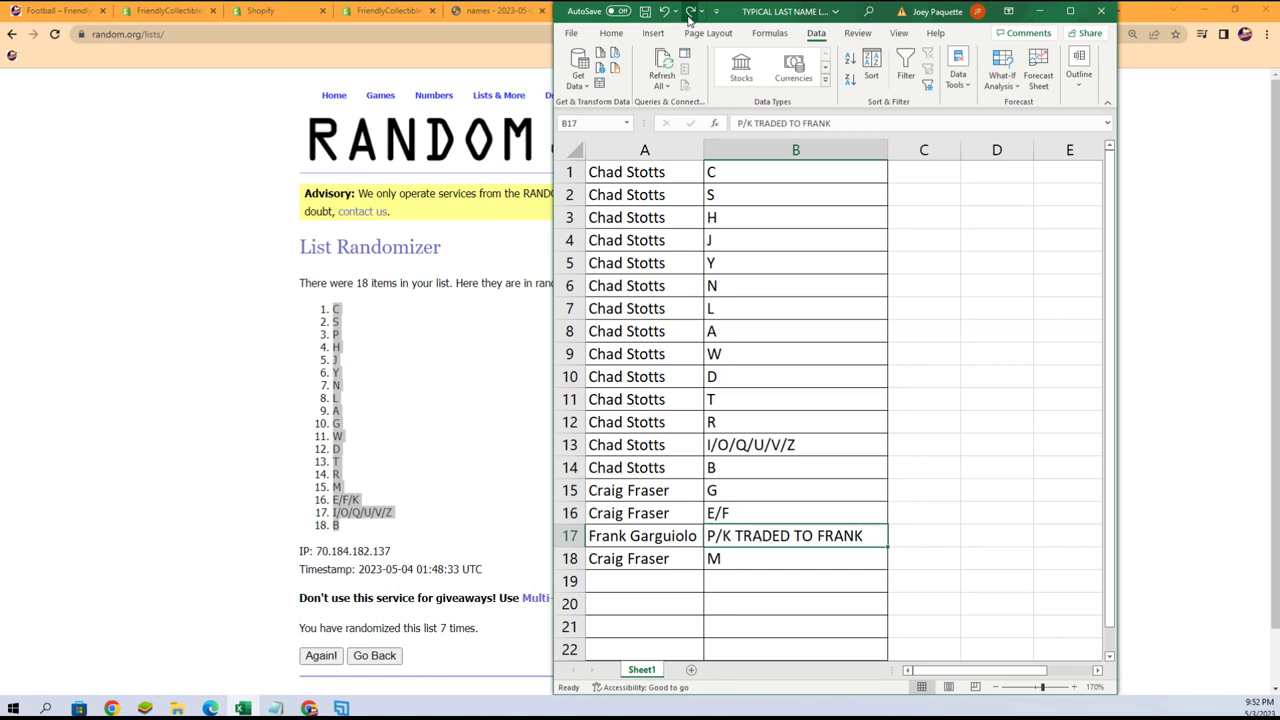
pyautogui.click(689, 16)
pyautogui.click(689, 16)
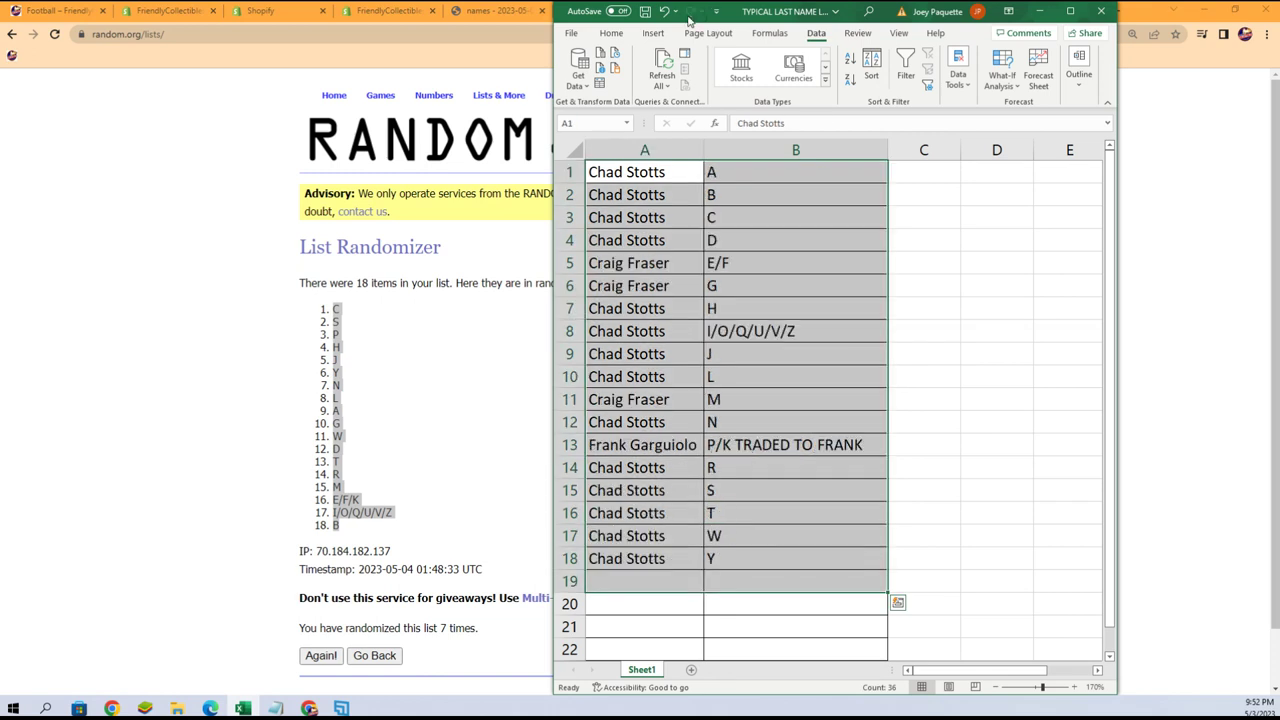
# Deselect the sorted range and narrow the workbook window to fit columns A and B.
pyautogui.click(967, 324)
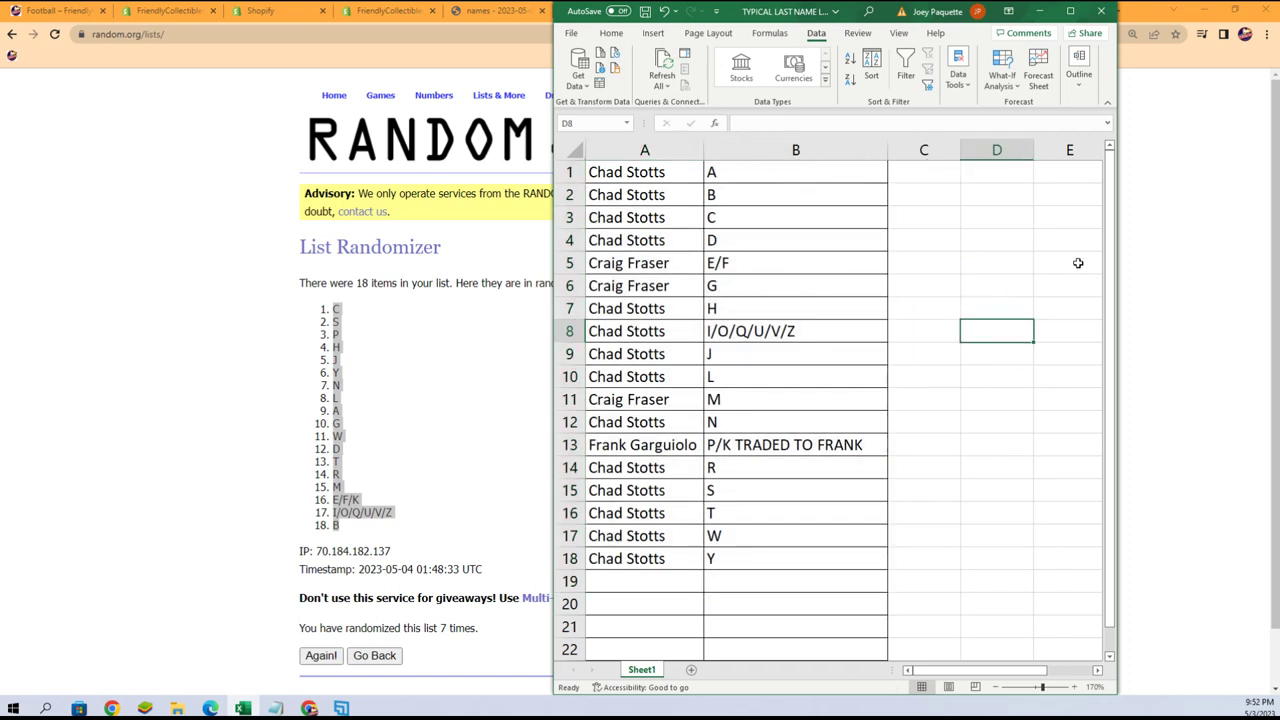
pyautogui.moveTo(1117, 268); pyautogui.dragTo(882, 252)
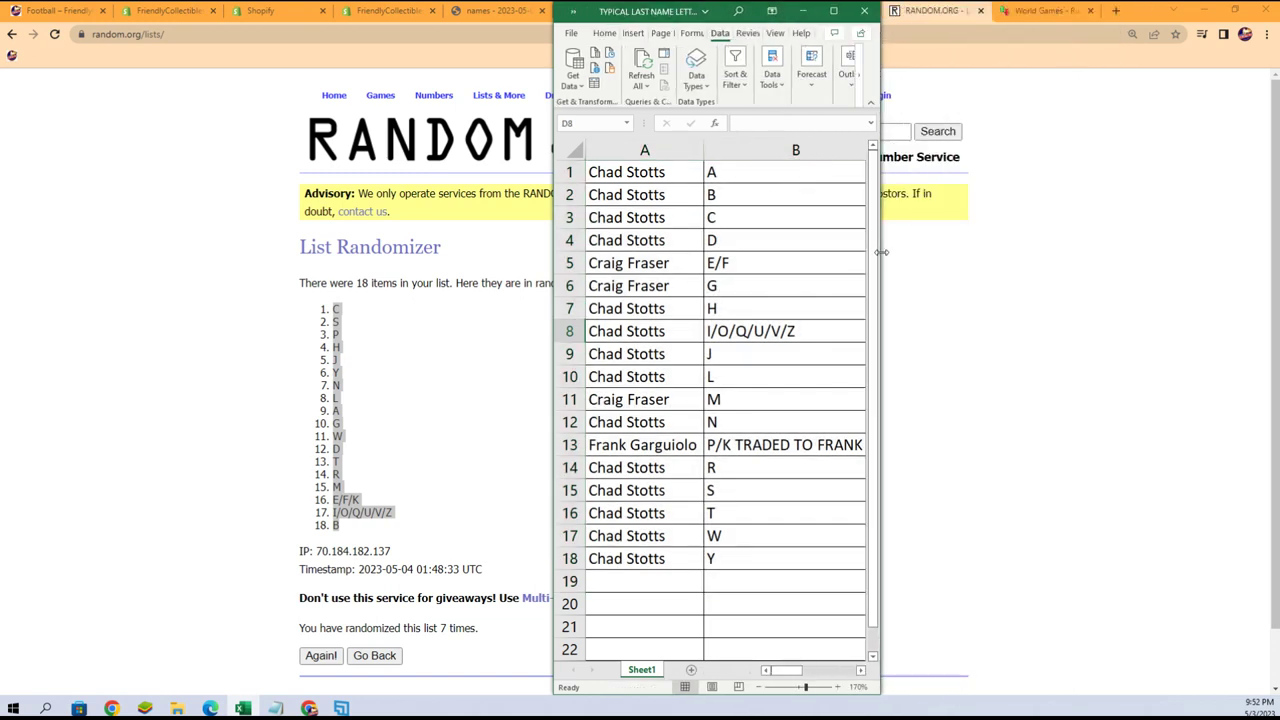